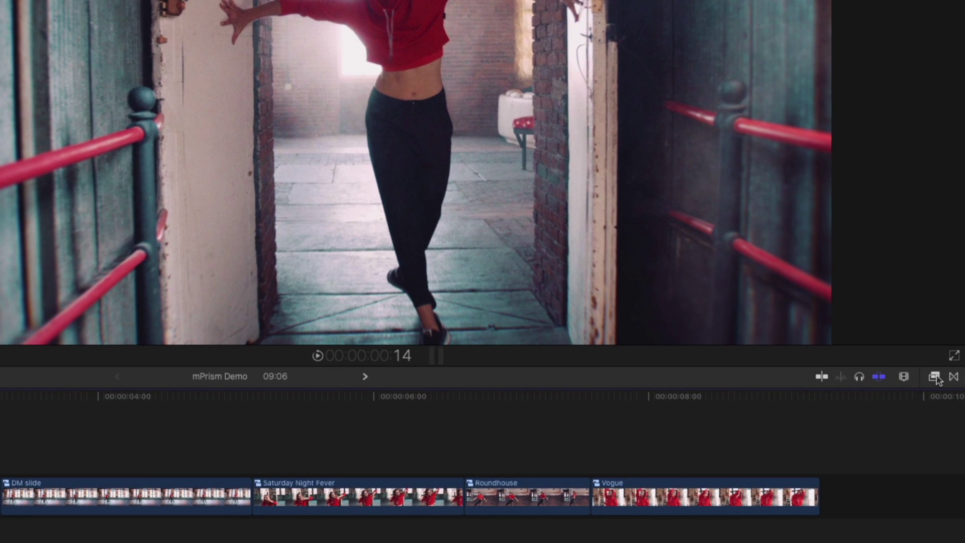
Step: Filter the Effects browser to mPrism and preview its presets, such as mPrism 44, on the dance clip
{"action": "left_click", "coordinate": [944, 392]}
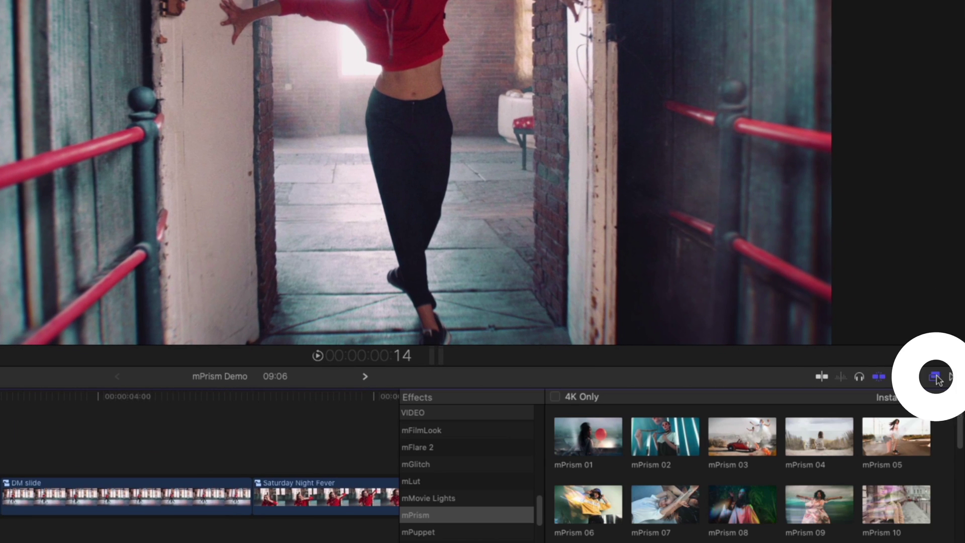
{"action": "left_click", "coordinate": [504, 512]}
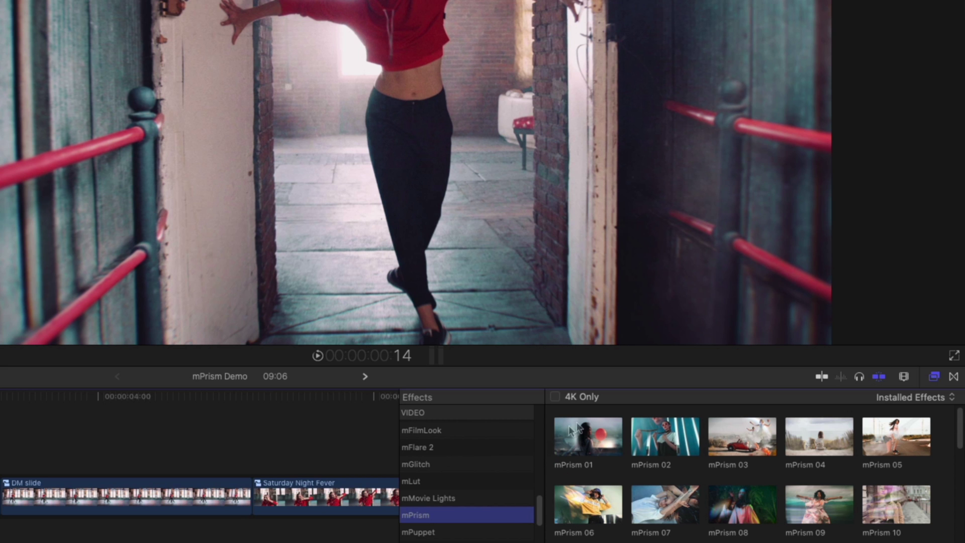
{"action": "mouse_move", "coordinate": [962, 429]}
{"action": "left_mouse_down"}
{"action": "mouse_move", "coordinate": [959, 540]}
{"action": "mouse_move", "coordinate": [964, 421]}
{"action": "left_mouse_up"}
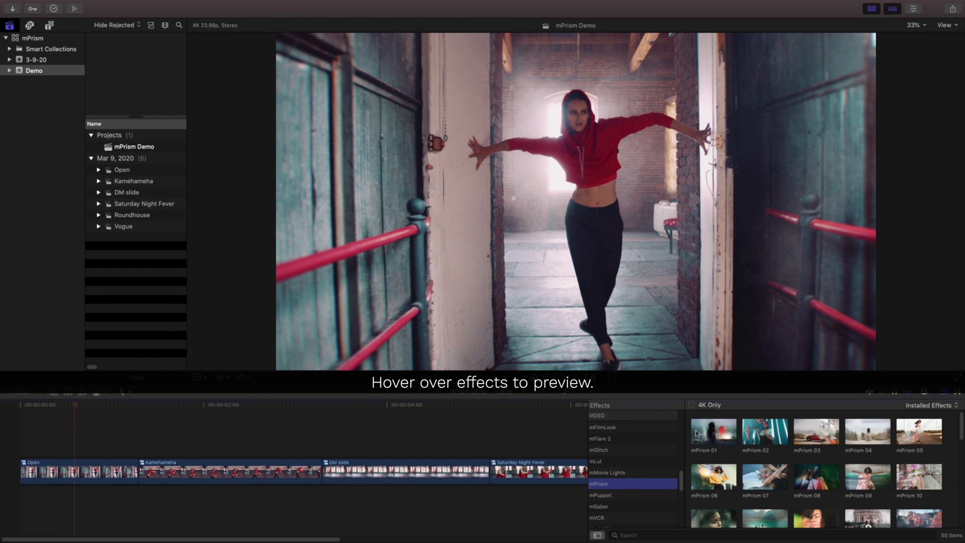
{"action": "mouse_move", "coordinate": [715, 432]}
{"action": "mouse_move", "coordinate": [784, 434]}
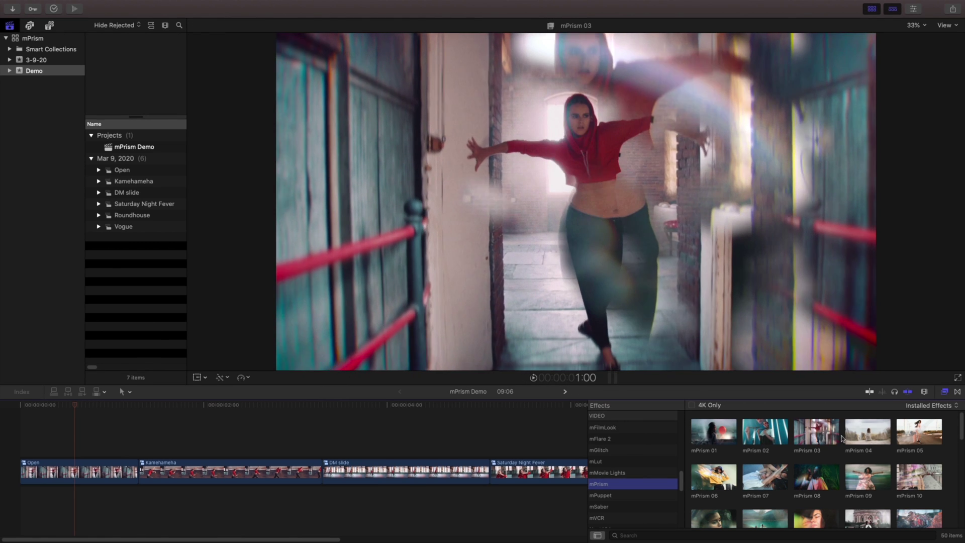
{"action": "left_click_drag", "start_coordinate": [961, 419], "coordinate": [958, 509]}
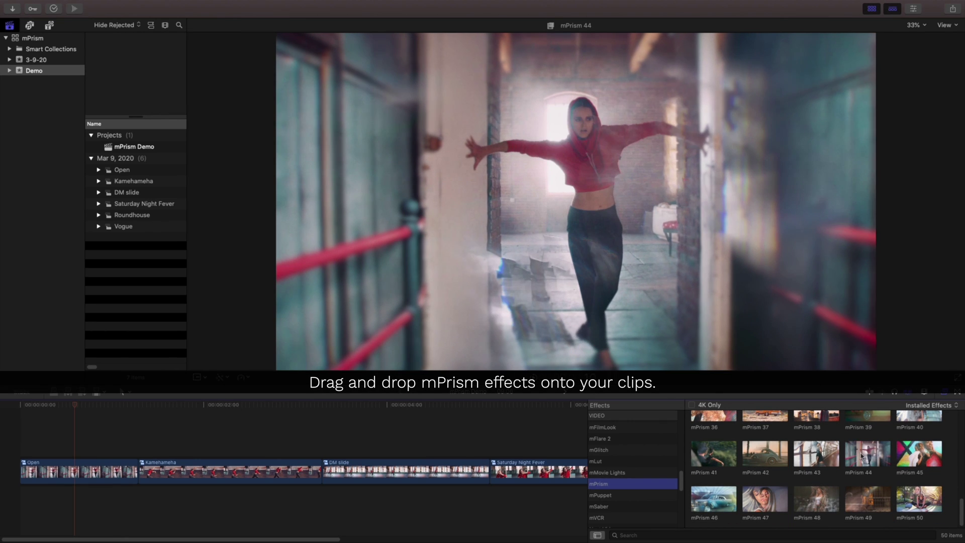
Step: Drop mPrism 44 onto the Open clip, then shrink its effect circle and move it over the dancer's legs
{"action": "left_click_drag", "start_coordinate": [854, 454], "coordinate": [88, 468]}
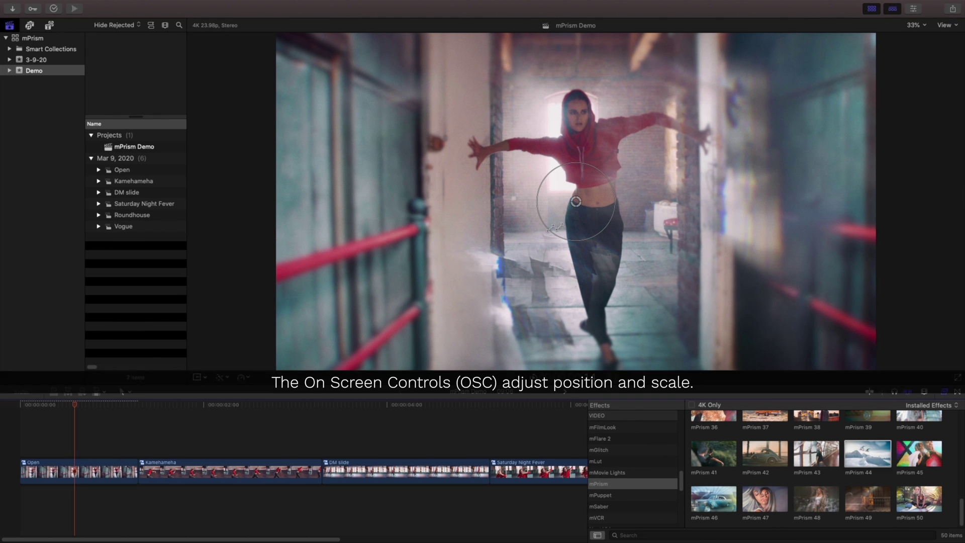
{"action": "left_click_drag", "start_coordinate": [576, 203], "coordinate": [598, 217]}
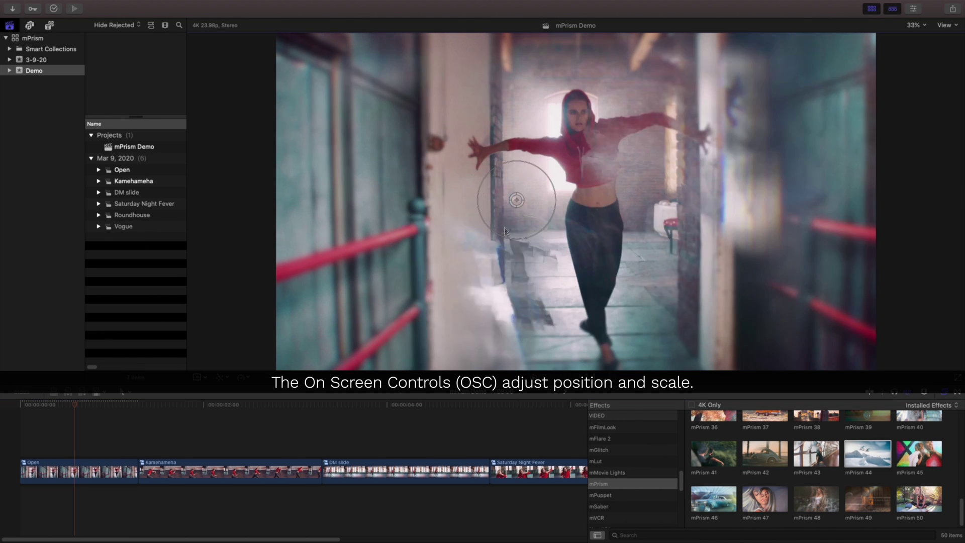
{"action": "mouse_move", "coordinate": [649, 236]}
{"action": "left_mouse_down"}
{"action": "mouse_move", "coordinate": [616, 229]}
{"action": "mouse_move", "coordinate": [657, 227]}
{"action": "left_mouse_up"}
{"action": "left_click_drag", "start_coordinate": [598, 218], "coordinate": [553, 264]}
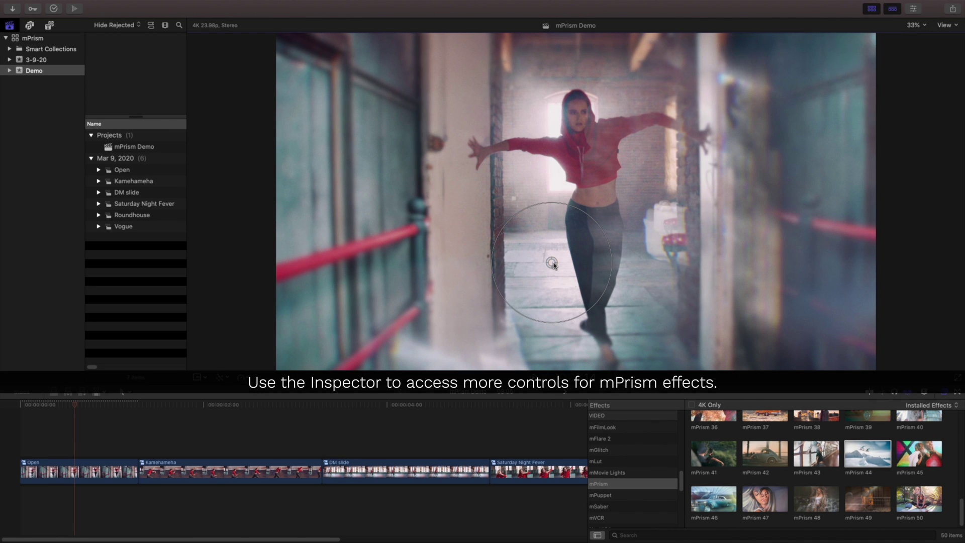
{"action": "left_click", "coordinate": [914, 9]}
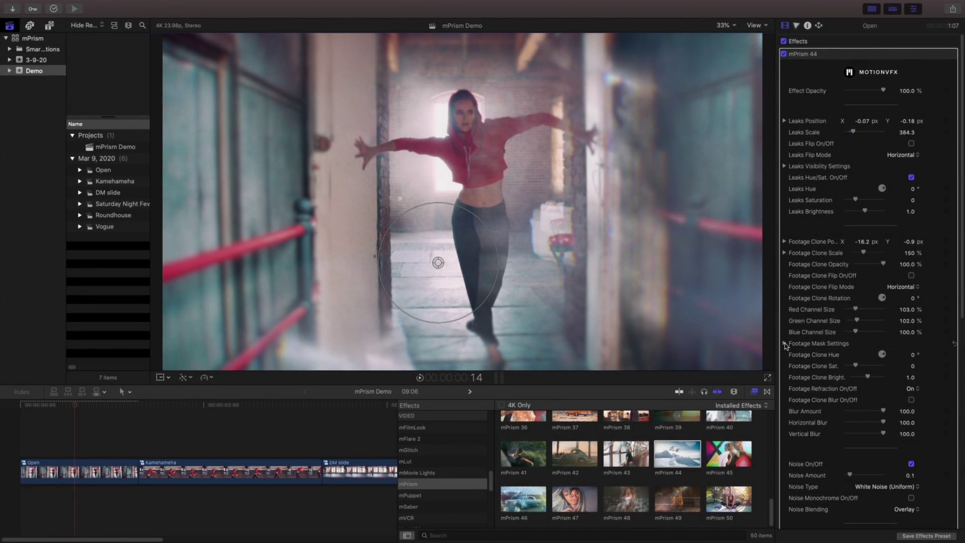
Step: Scroll through mPrism 44's parameters: Effect Opacity 100%, Footage Clone Scale 150%, Noise Amount 0.1
{"action": "scroll", "coordinate": [785, 346], "scroll_direction": "down", "scroll_amount": 10}
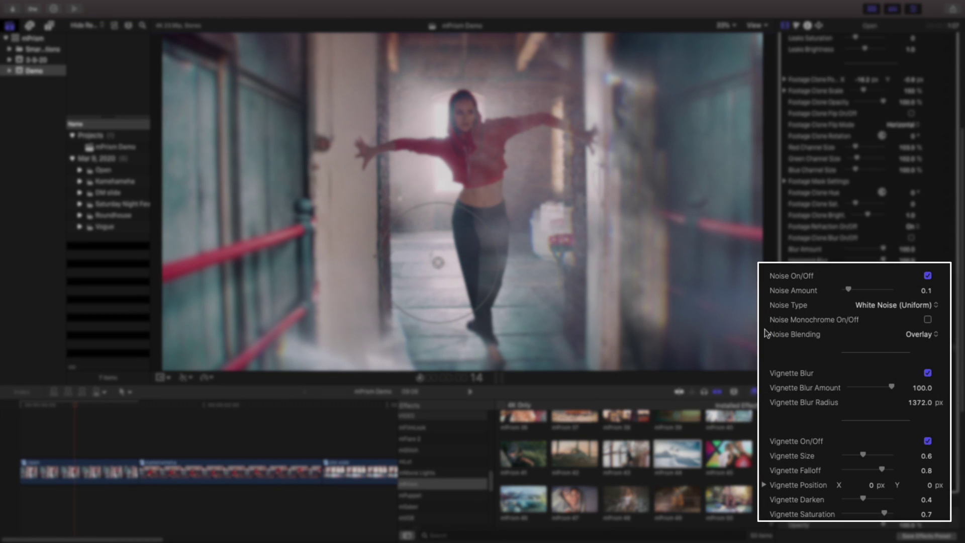
{"action": "scroll", "coordinate": [785, 345], "scroll_direction": "up", "scroll_amount": 5}
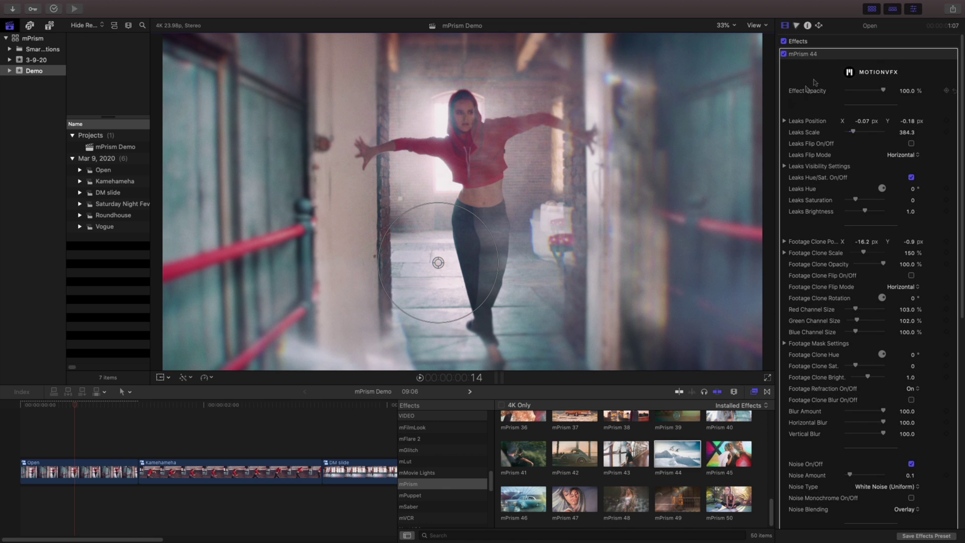
Step: Fade the effect's overall opacity, nudge the light leak, and try flipping it both ways
{"action": "left_click_drag", "start_coordinate": [883, 90], "coordinate": [862, 121]}
{"action": "left_click_drag", "start_coordinate": [434, 255], "coordinate": [432, 252]}
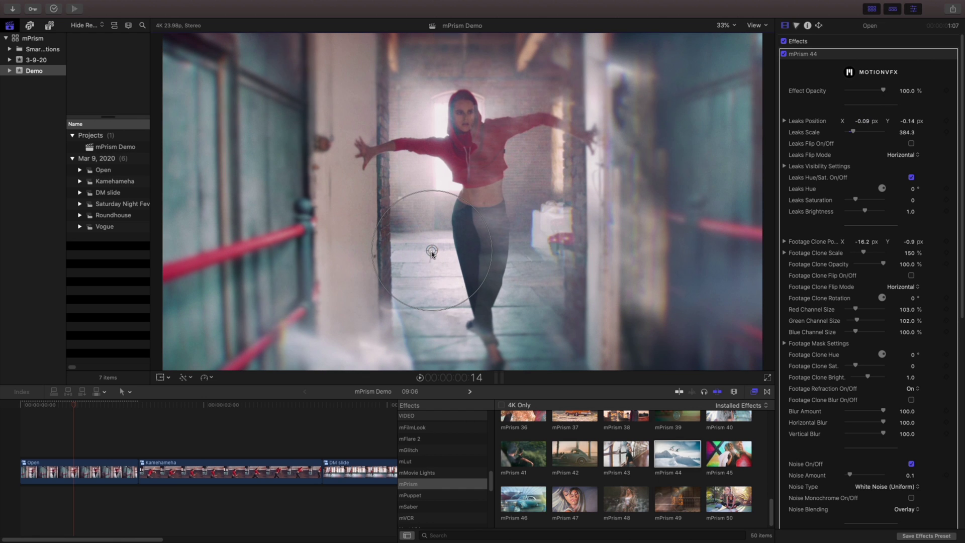
{"action": "left_click", "coordinate": [911, 145]}
{"action": "left_click", "coordinate": [907, 155]}
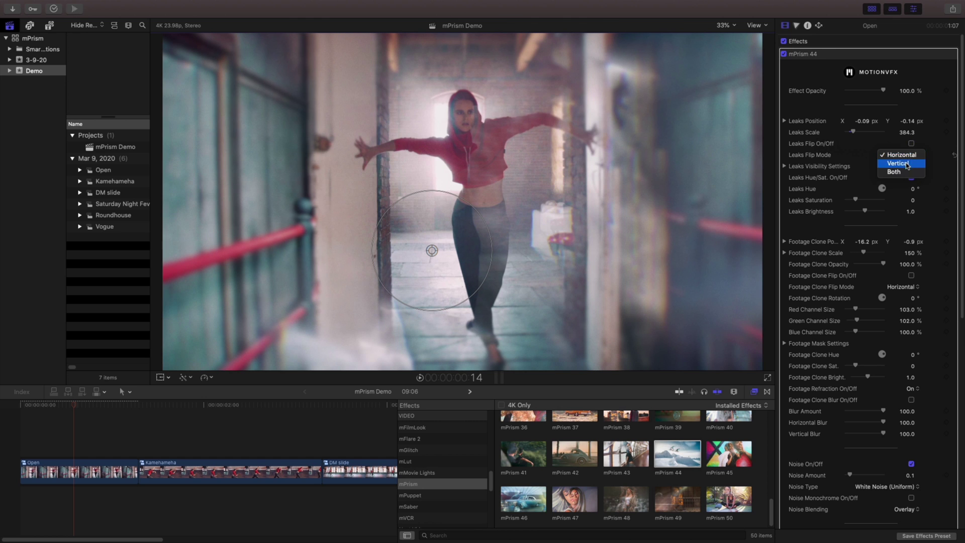
{"action": "left_click", "coordinate": [899, 171]}
Step: Set Leaks Flip Mode to Horizontal, shift the leak right and up, and move the footage clone
{"action": "left_click", "coordinate": [911, 145]}
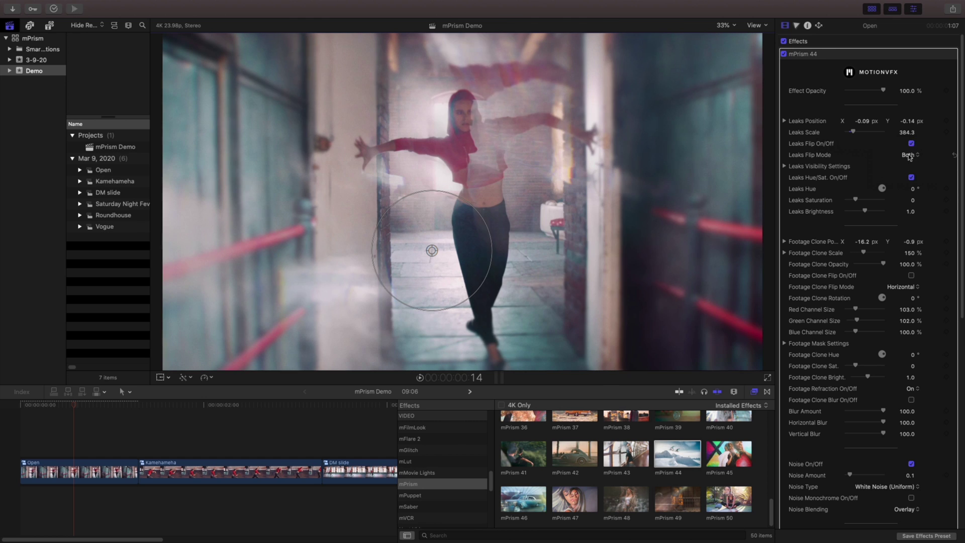
{"action": "left_click", "coordinate": [909, 154]}
{"action": "left_click", "coordinate": [907, 137]}
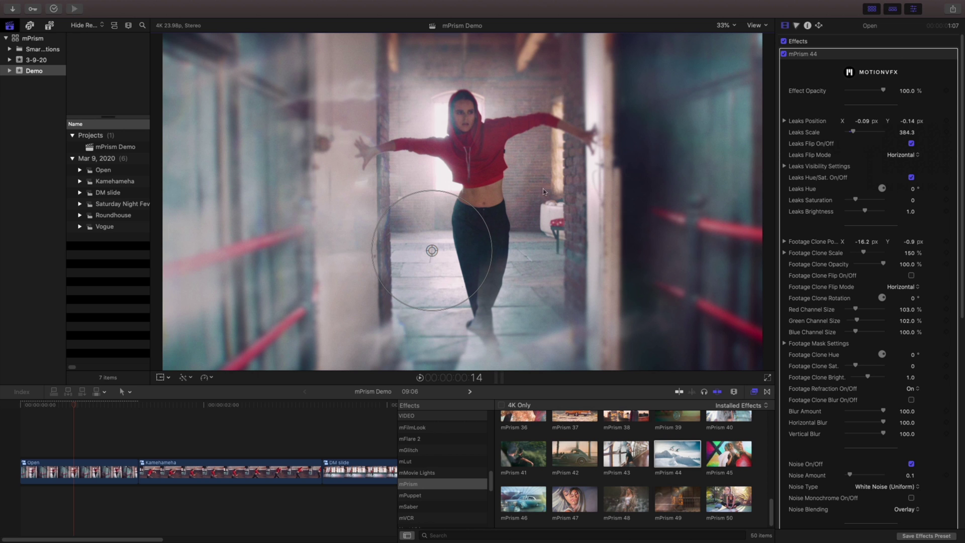
{"action": "left_click_drag", "start_coordinate": [432, 255], "coordinate": [451, 250]}
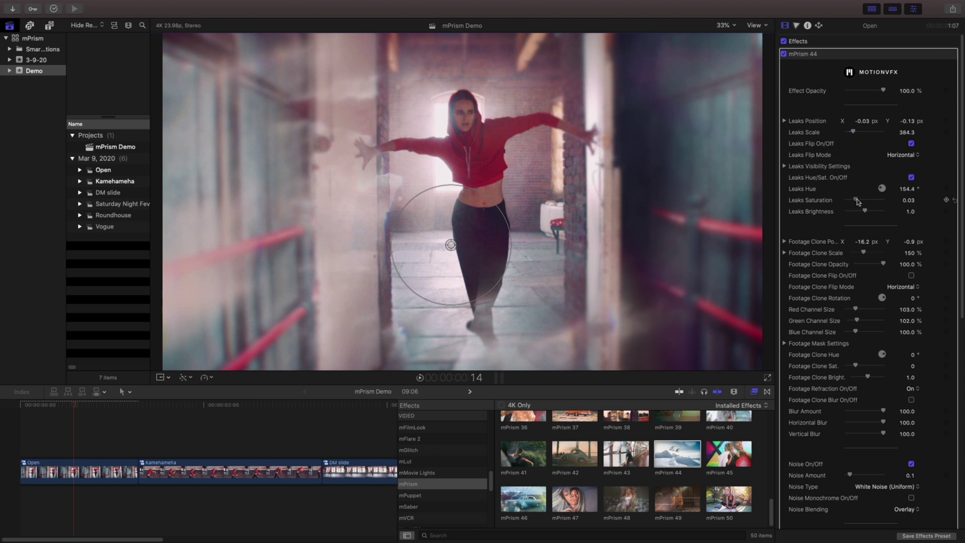
{"action": "mouse_move", "coordinate": [864, 212]}
{"action": "left_mouse_down"}
{"action": "mouse_move", "coordinate": [861, 244]}
{"action": "mouse_move", "coordinate": [871, 265]}
{"action": "left_mouse_up"}
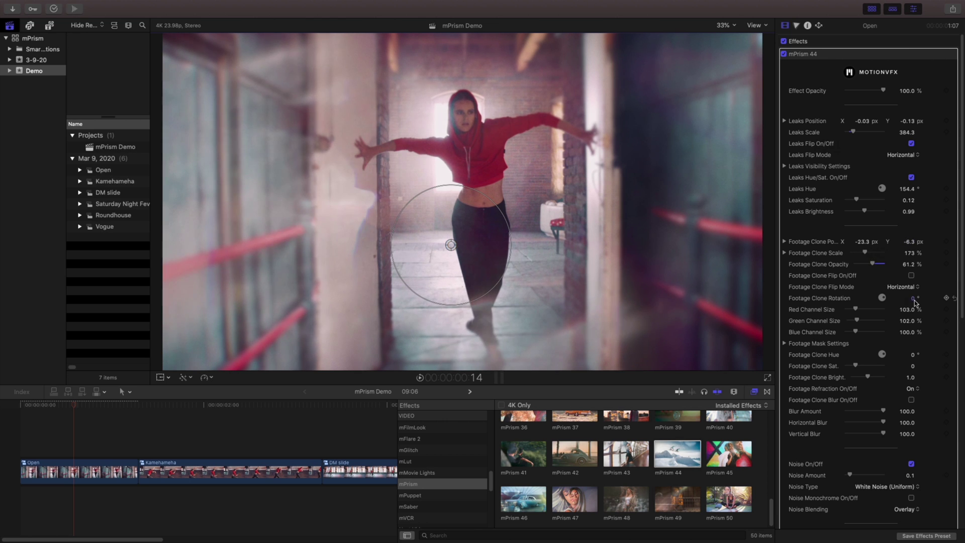
Step: Rotate the Open clip's footage clone to -2.2°, then select the Kamehameha clip
{"action": "left_click_drag", "start_coordinate": [913, 299], "coordinate": [911, 299]}
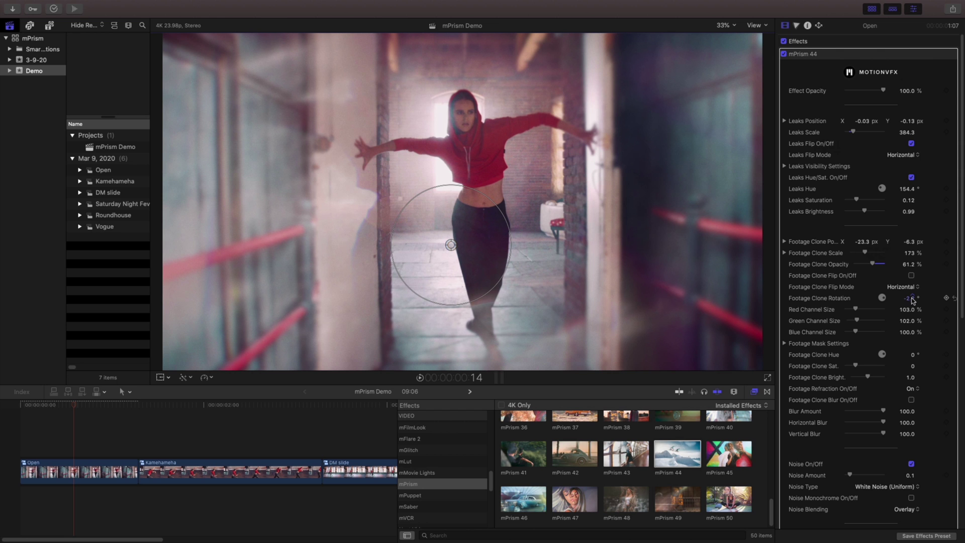
{"action": "scroll", "coordinate": [637, 469], "scroll_direction": "up", "scroll_amount": 1}
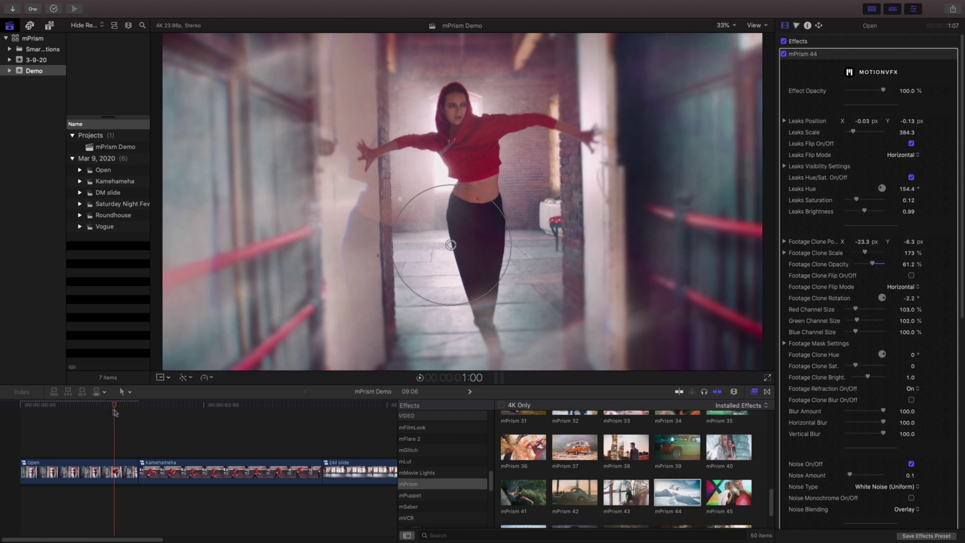
{"action": "left_click", "coordinate": [230, 471]}
Step: Give Kamehameha mPrism 36 with Leaks Brightness 1.54, Saturation -0.05 and clone opacity 37.95%
{"action": "key", "text": "space"}
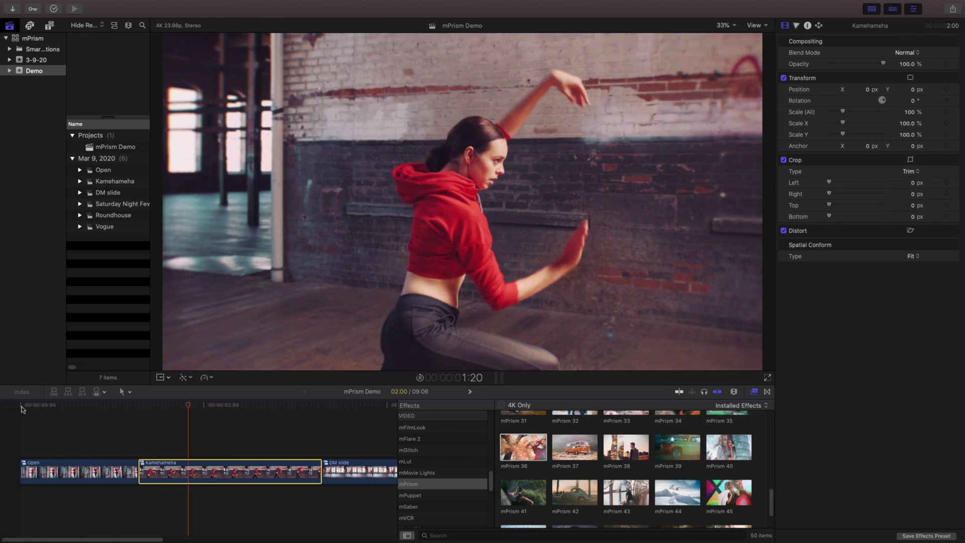
{"action": "left_click_drag", "start_coordinate": [523, 446], "coordinate": [267, 472]}
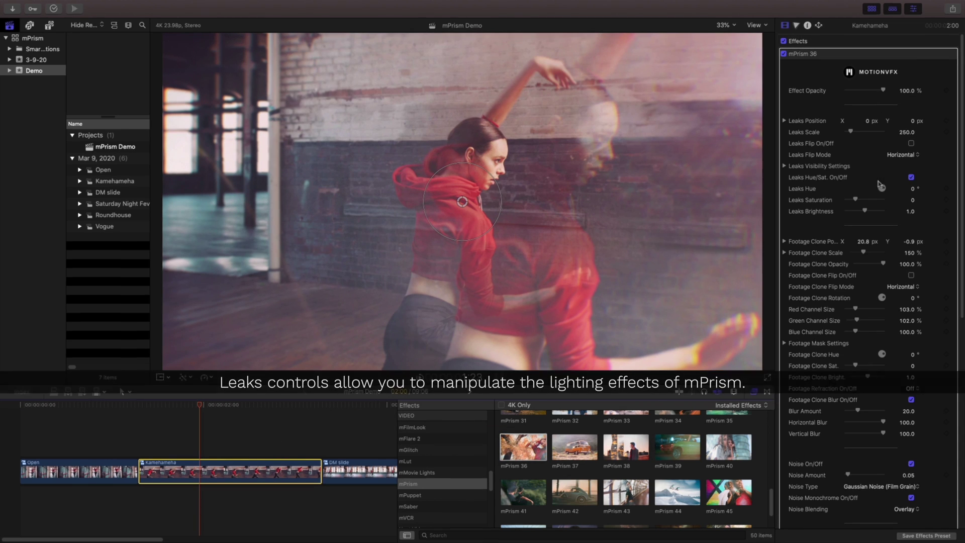
{"action": "mouse_move", "coordinate": [865, 211]}
{"action": "left_mouse_down"}
{"action": "mouse_move", "coordinate": [883, 206]}
{"action": "mouse_move", "coordinate": [850, 200]}
{"action": "left_mouse_up"}
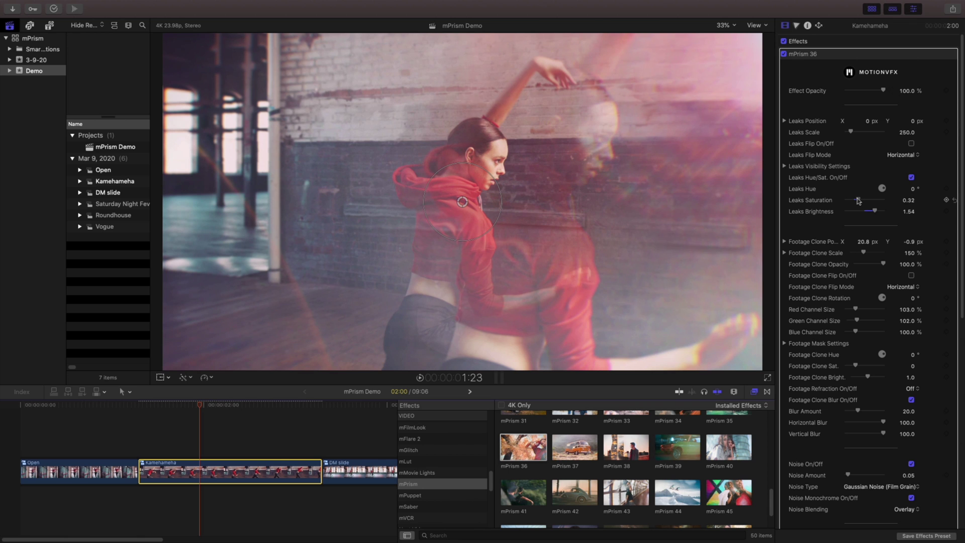
{"action": "left_click_drag", "start_coordinate": [919, 191], "coordinate": [923, 189]}
{"action": "left_click_drag", "start_coordinate": [863, 241], "coordinate": [866, 266]}
Step: Turn off Footage Clone Flip and shift the clone right with Position X
{"action": "left_click", "coordinate": [911, 275]}
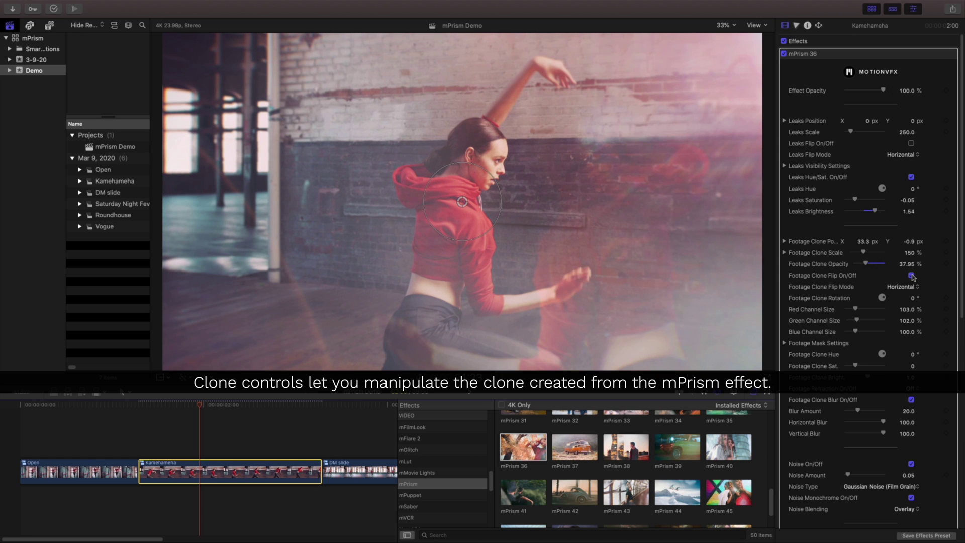
{"action": "mouse_move", "coordinate": [862, 241]}
{"action": "left_mouse_down"}
{"action": "mouse_move", "coordinate": [843, 241]}
{"action": "mouse_move", "coordinate": [880, 265]}
{"action": "mouse_move", "coordinate": [864, 244]}
{"action": "left_mouse_up"}
{"action": "left_click", "coordinate": [911, 289]}
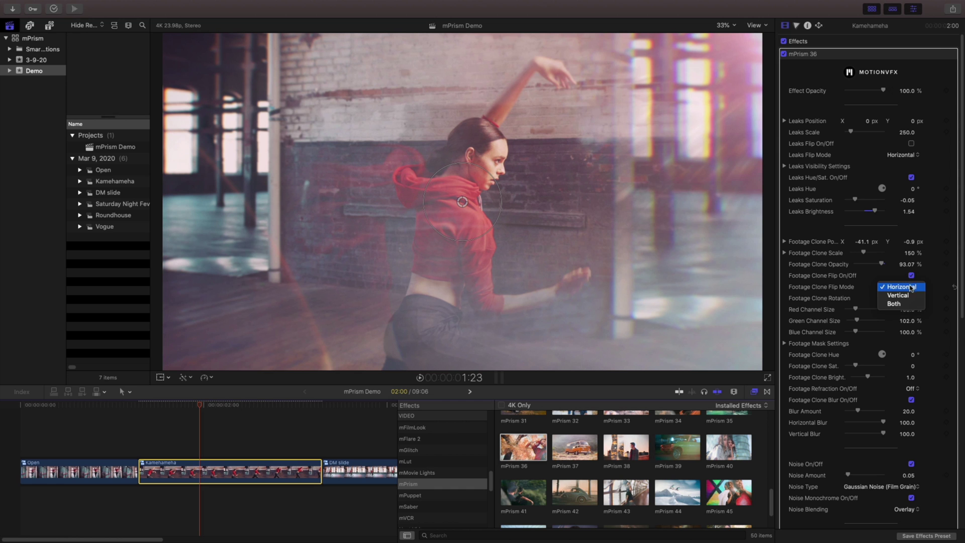
{"action": "left_click", "coordinate": [905, 287]}
{"action": "left_click", "coordinate": [911, 275]}
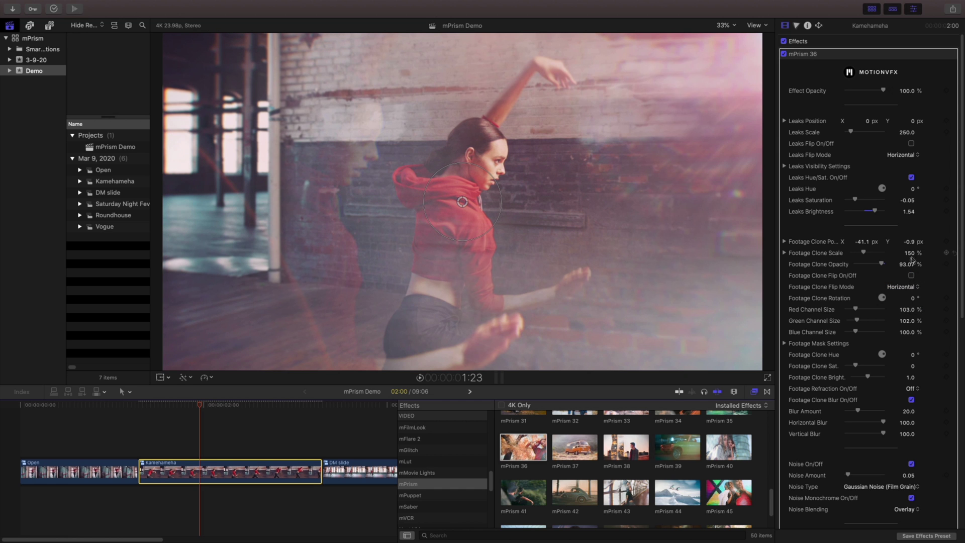
{"action": "left_click_drag", "start_coordinate": [866, 244], "coordinate": [862, 267]}
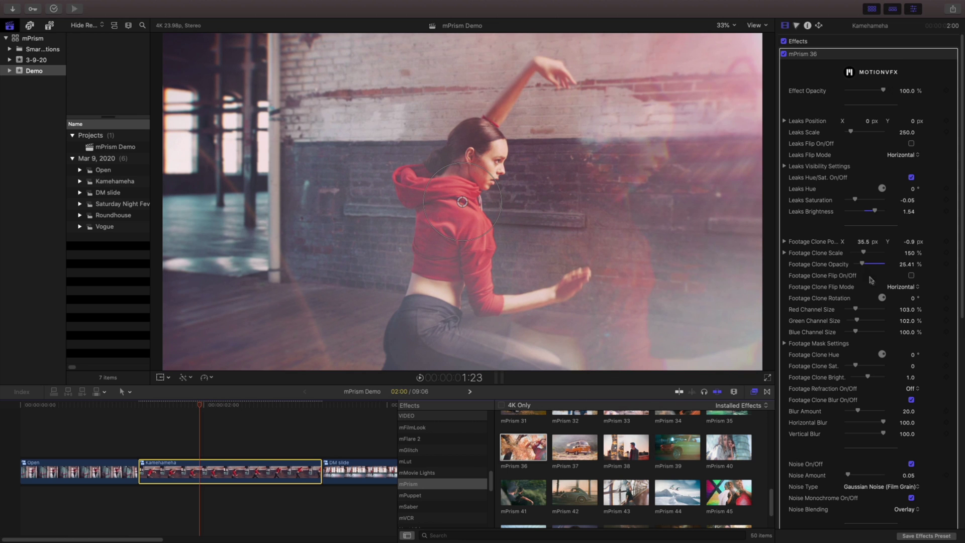
Step: Enlarge the red channel to about 103%, set brightness 1.19 and blur 169, then preview
{"action": "mouse_move", "coordinate": [853, 307]}
{"action": "left_mouse_down"}
{"action": "mouse_move", "coordinate": [907, 321]}
{"action": "mouse_move", "coordinate": [907, 331]}
{"action": "left_mouse_up"}
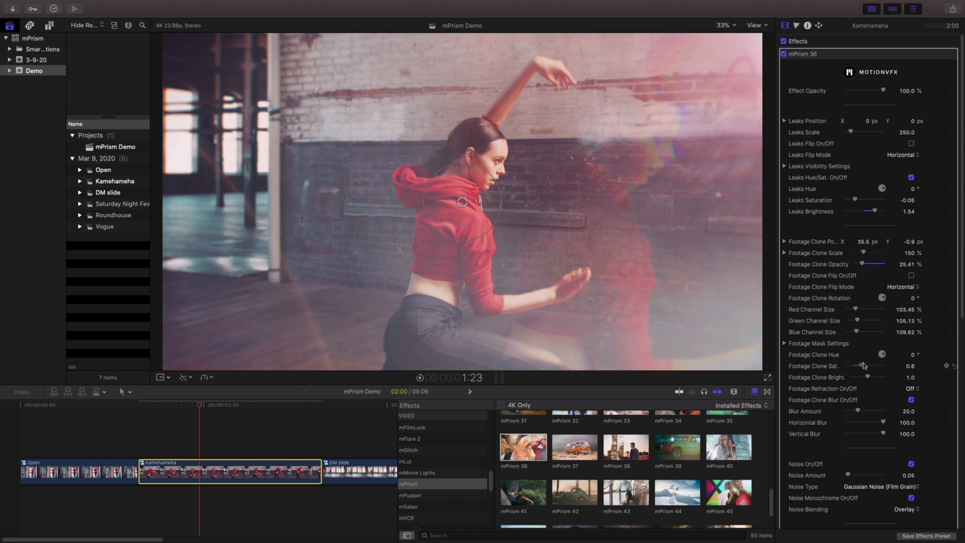
{"action": "left_click_drag", "start_coordinate": [867, 376], "coordinate": [871, 377]}
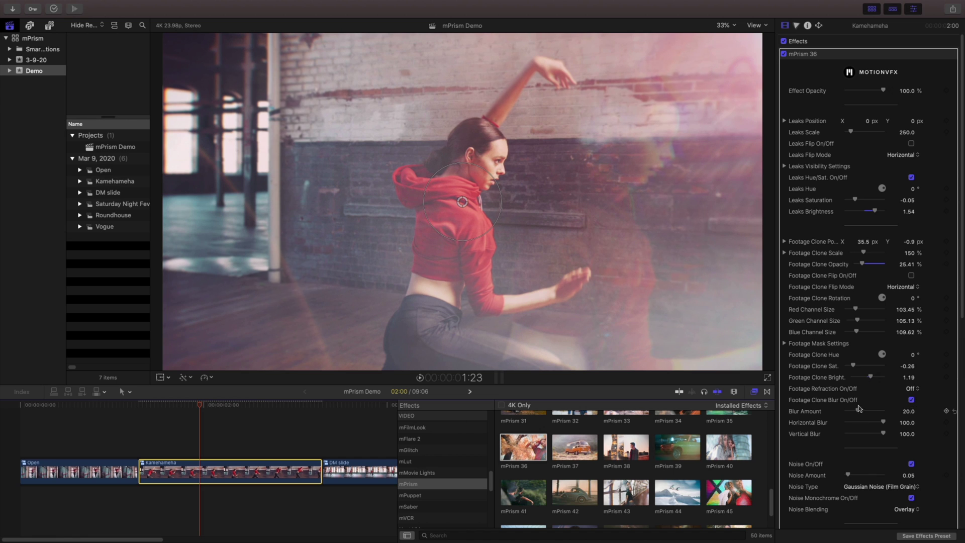
{"action": "left_click", "coordinate": [906, 422]}
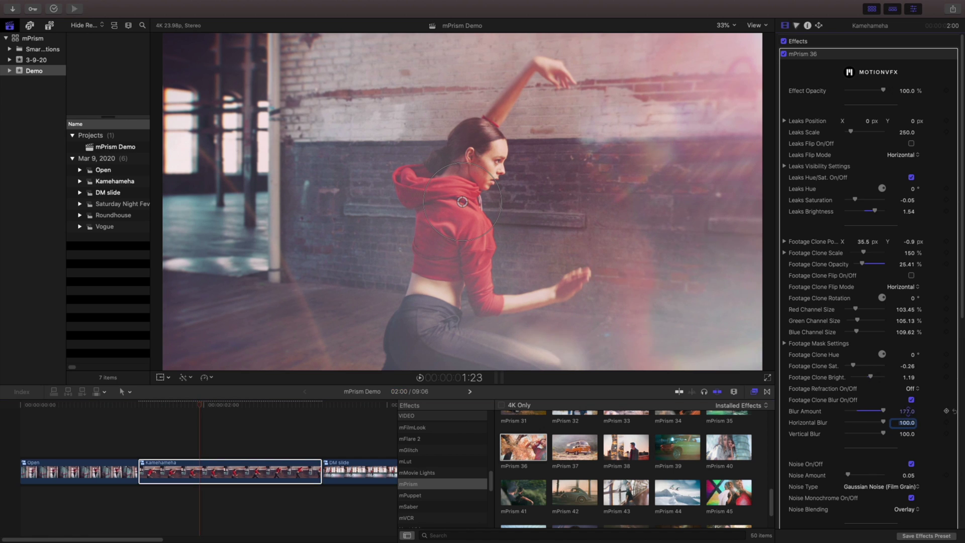
{"action": "left_click", "coordinate": [139, 405]}
{"action": "key", "text": "space"}
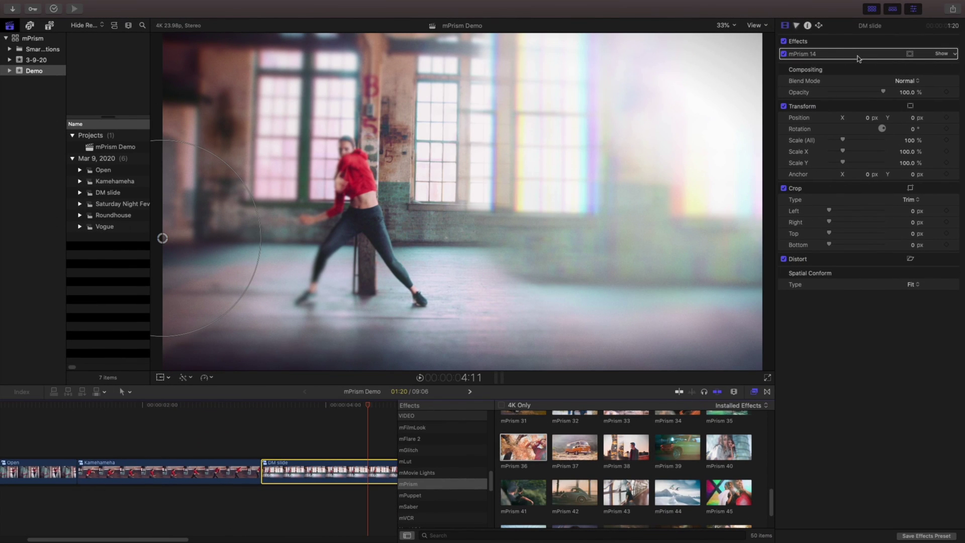
Step: Collapse mPrism 14, add mPrism 18 to the DM slide clip, and reduce the clone scale
{"action": "left_click", "coordinate": [941, 54]}
{"action": "scroll", "coordinate": [670, 451], "scroll_direction": "up", "scroll_amount": 4}
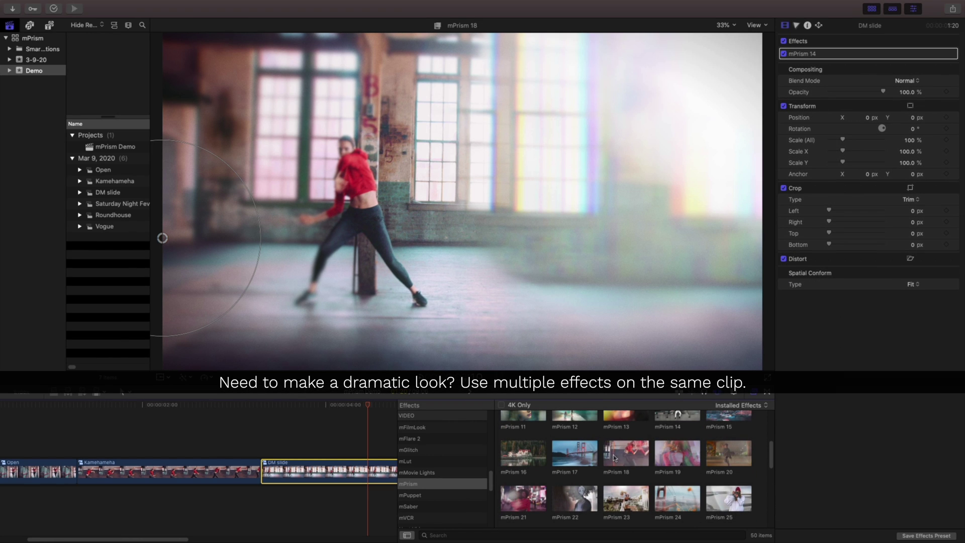
{"action": "left_click_drag", "start_coordinate": [626, 452], "coordinate": [280, 472]}
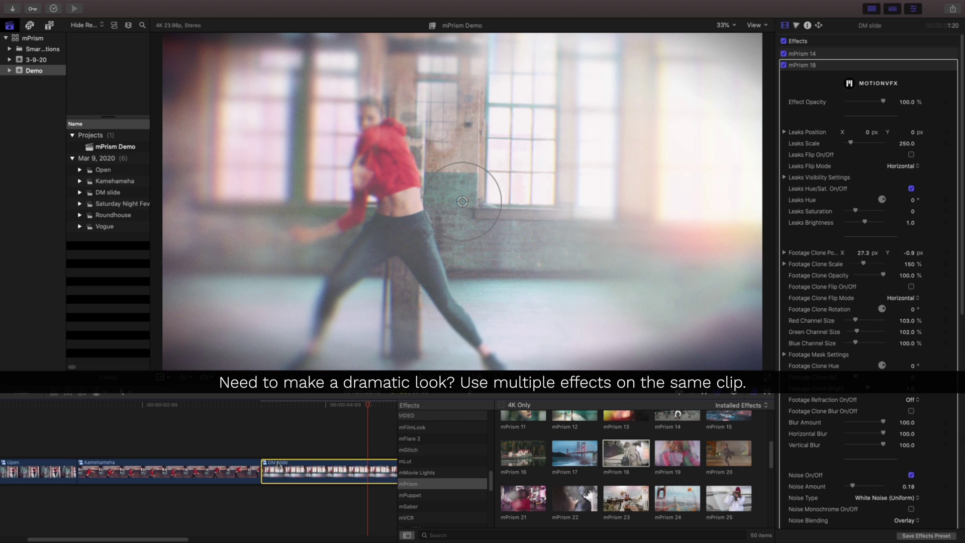
{"action": "left_click_drag", "start_coordinate": [863, 264], "coordinate": [859, 265]}
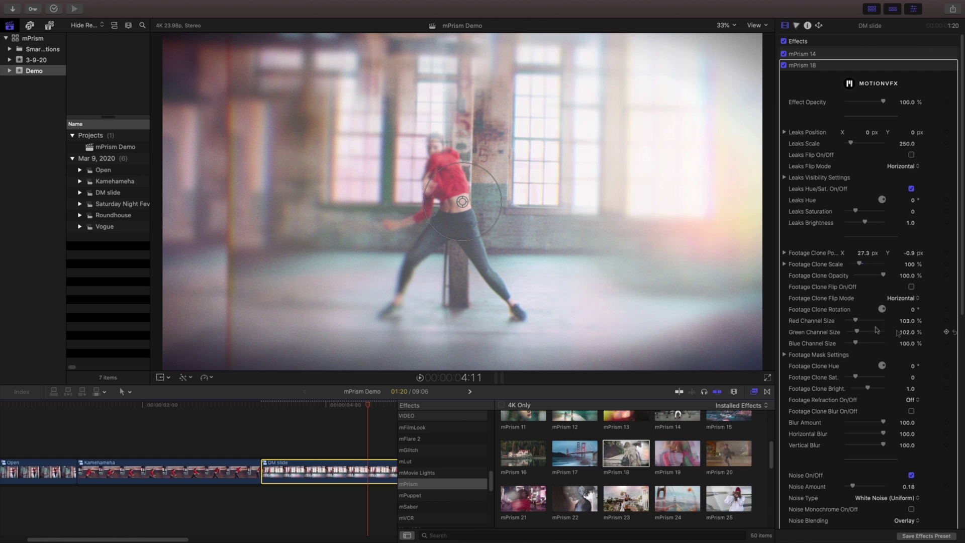
Step: Turn Footage Refraction on, set clone scale to 153%, and move the leaks up and left
{"action": "left_click", "coordinate": [911, 399]}
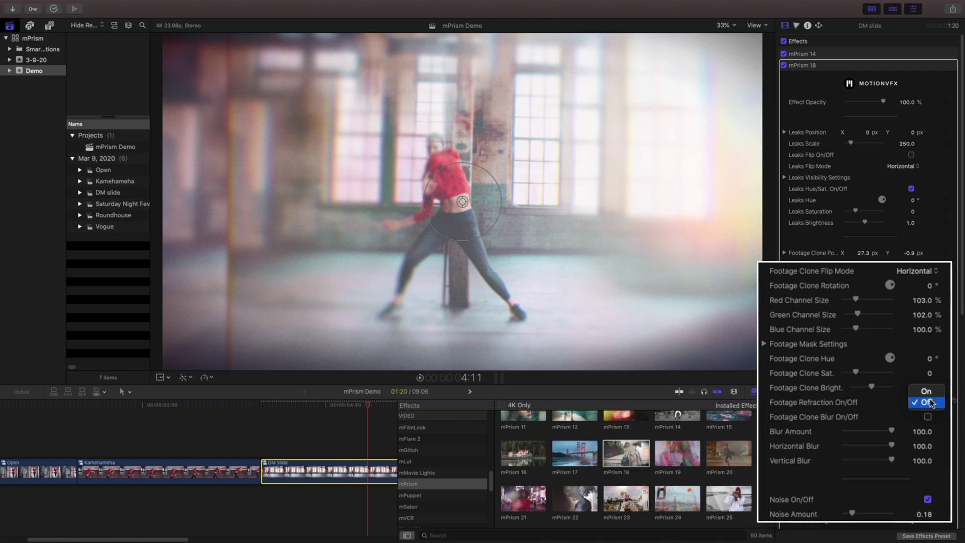
{"action": "left_click", "coordinate": [915, 397]}
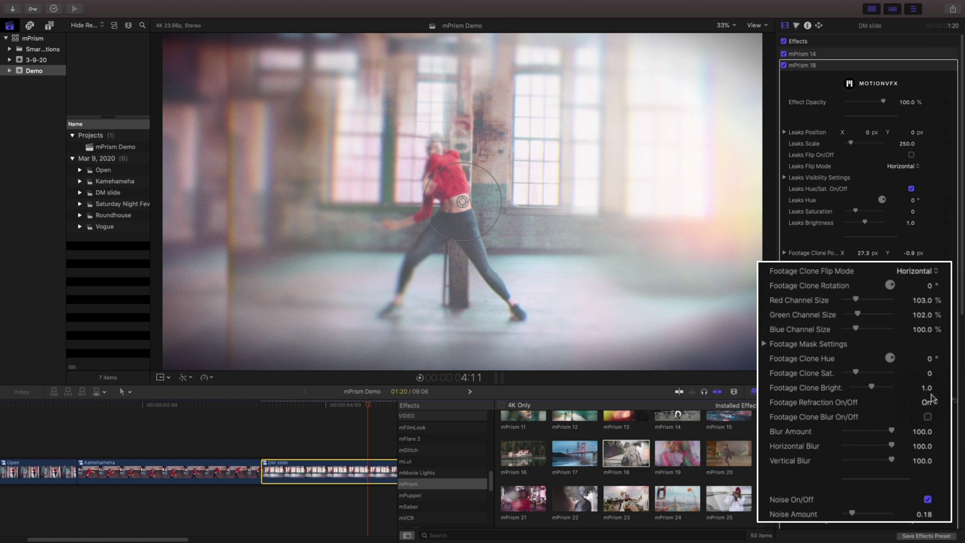
{"action": "left_click", "coordinate": [930, 402]}
{"action": "left_click", "coordinate": [910, 410]}
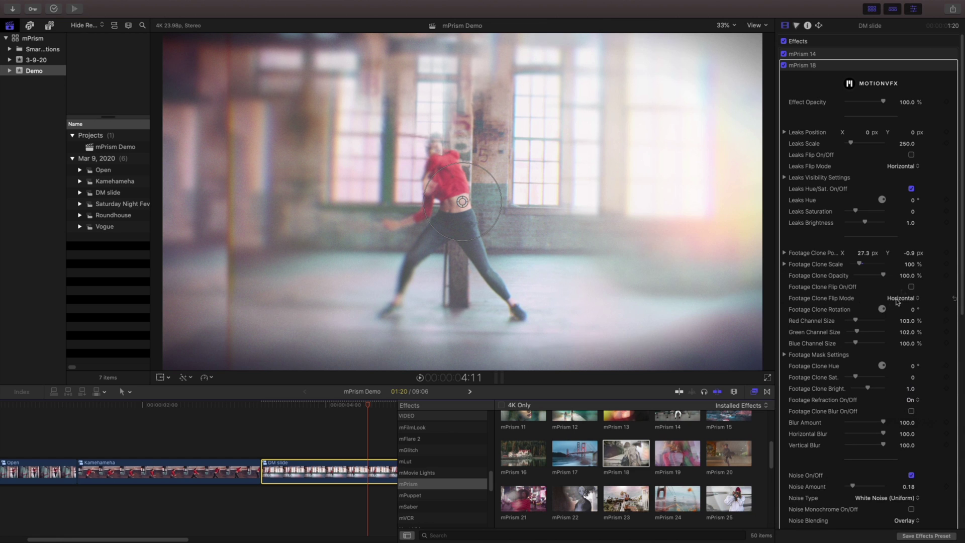
{"action": "left_click_drag", "start_coordinate": [859, 265], "coordinate": [864, 264]}
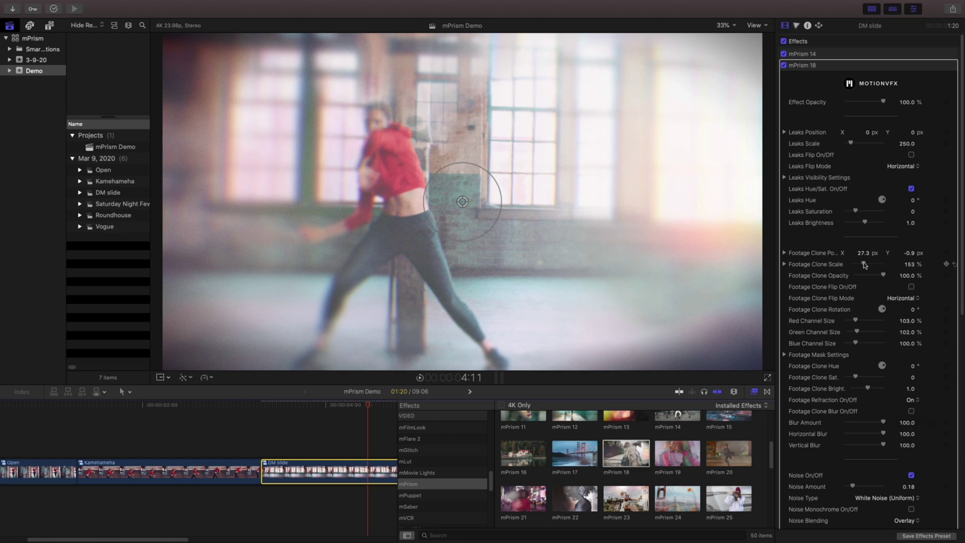
{"action": "left_click_drag", "start_coordinate": [462, 205], "coordinate": [445, 192]}
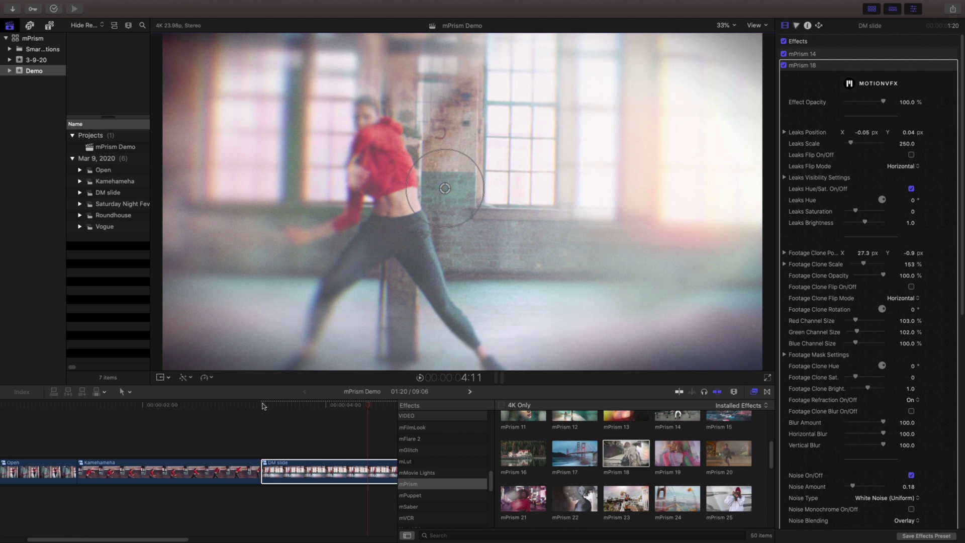
{"action": "key", "text": "space"}
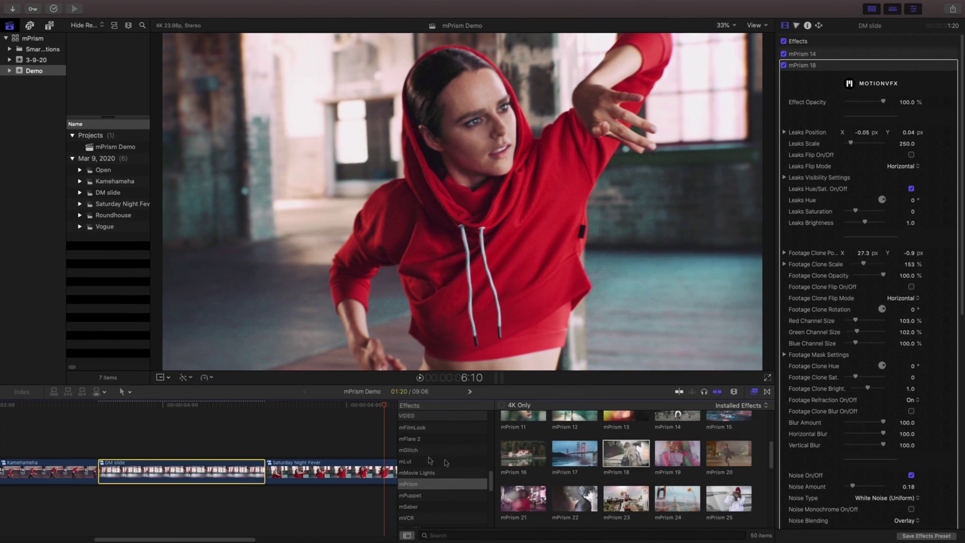
Step: Apply mPrism 24 to Saturday Night Fever with clone opacity 100%, noise 0.08, red channel 111.86%
{"action": "scroll", "coordinate": [627, 490], "scroll_direction": "down", "scroll_amount": 2}
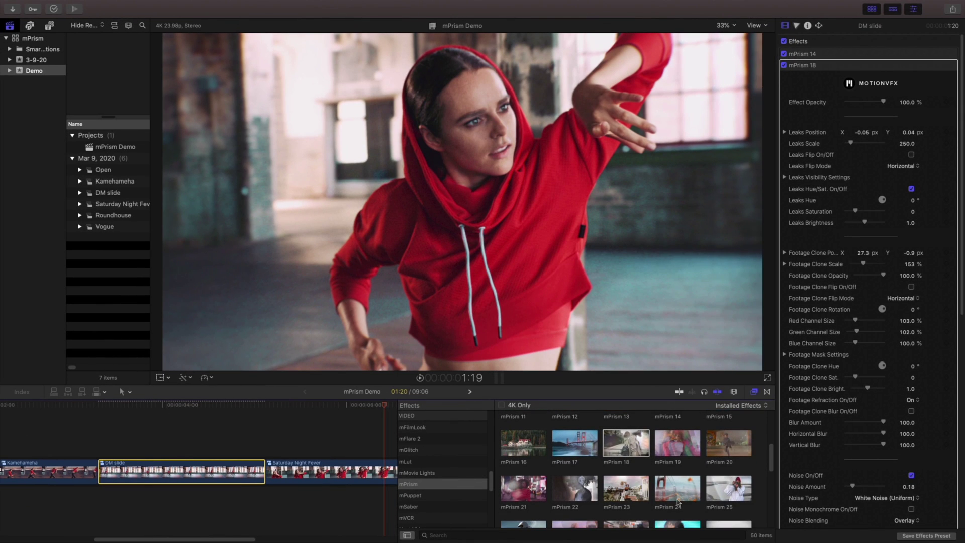
{"action": "left_click_drag", "start_coordinate": [677, 502], "coordinate": [354, 482]}
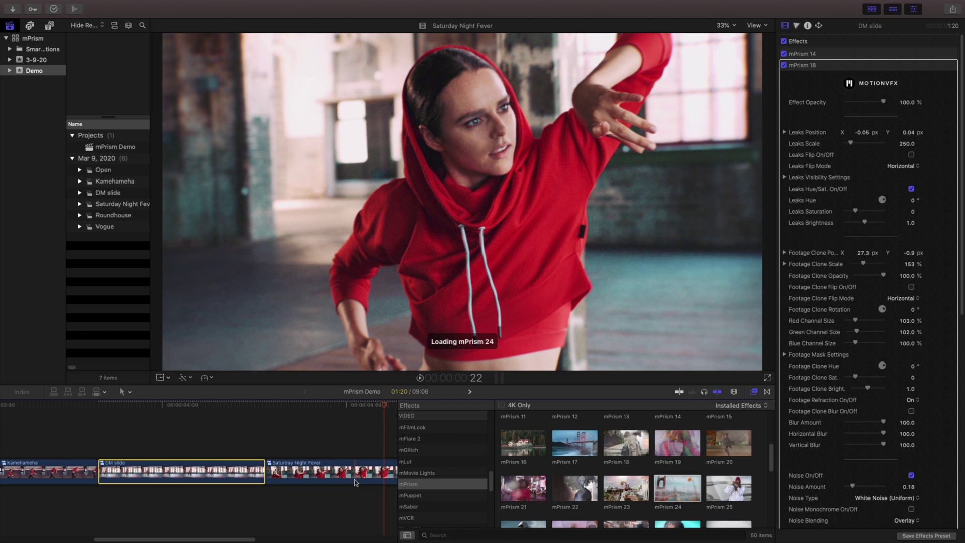
{"action": "left_click", "coordinate": [355, 482]}
{"action": "left_click_drag", "start_coordinate": [910, 268], "coordinate": [922, 261]}
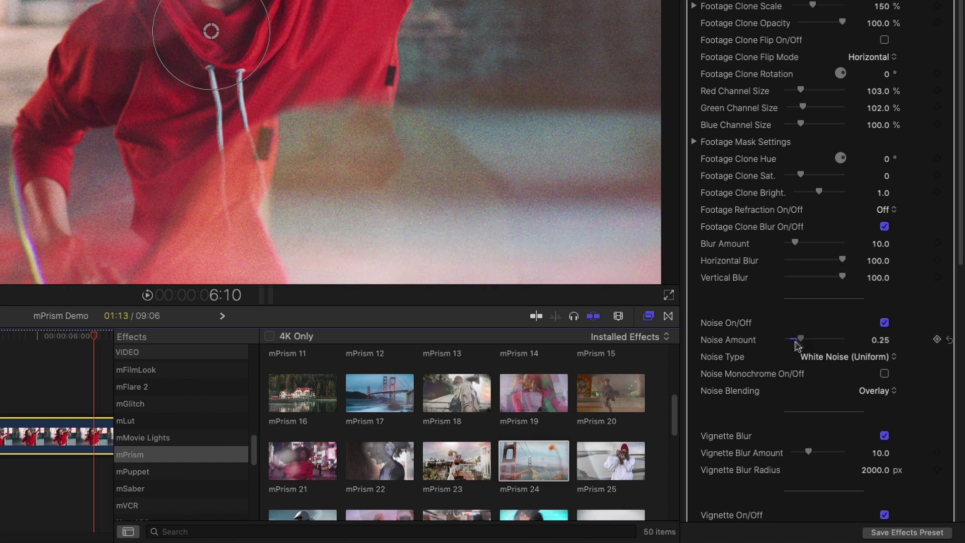
{"action": "left_click_drag", "start_coordinate": [791, 345], "coordinate": [789, 345]}
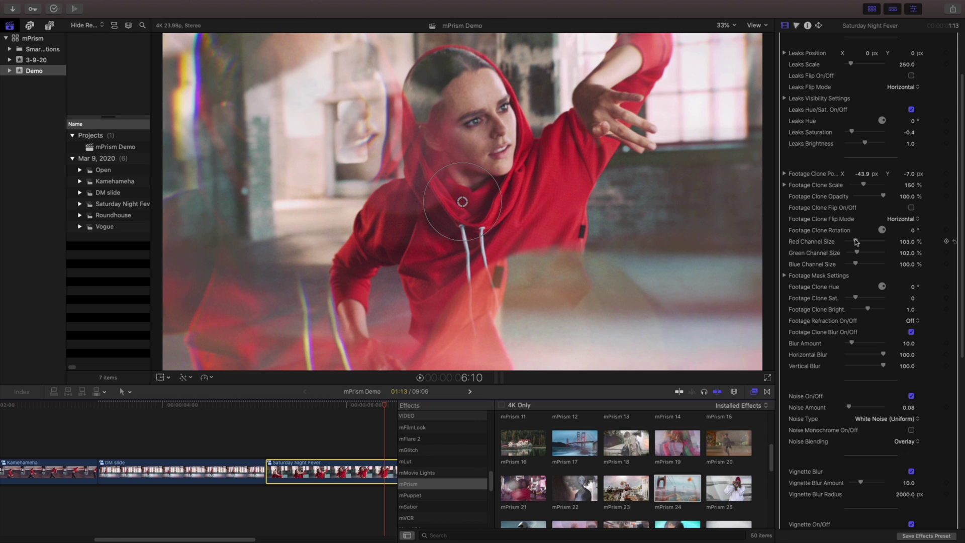
{"action": "left_click_drag", "start_coordinate": [854, 239], "coordinate": [855, 239]}
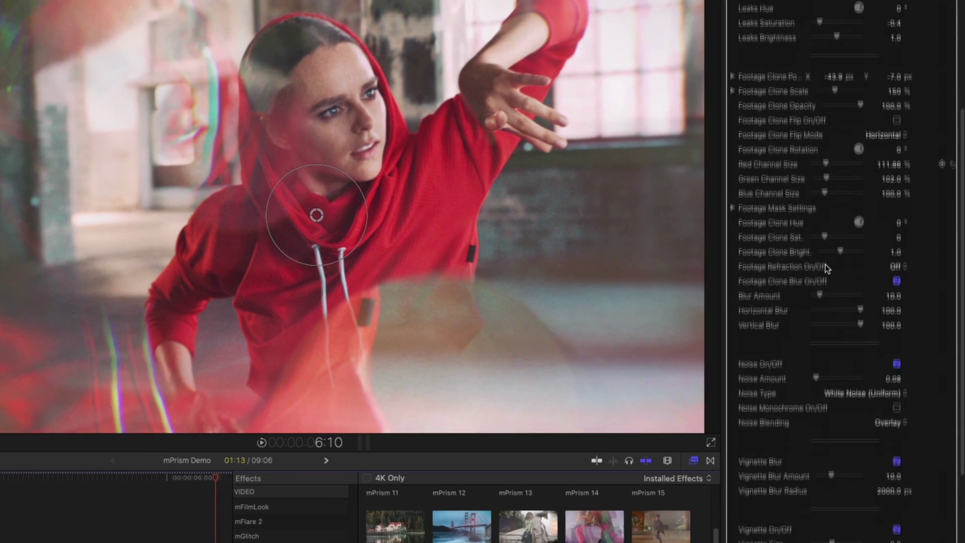
{"action": "scroll", "coordinate": [802, 285], "scroll_direction": "down", "scroll_amount": 1}
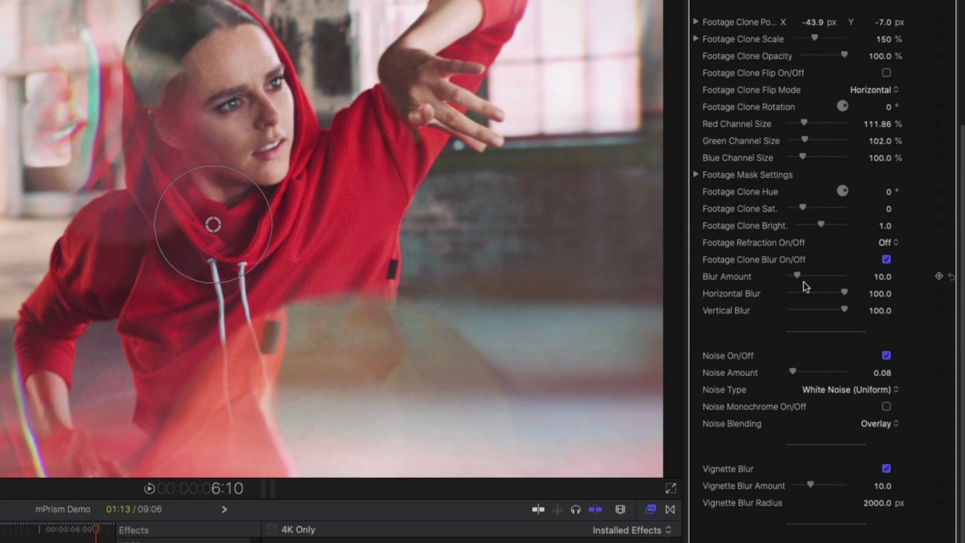
Step: Set clone mask Black In 0.08 and White In 0.2, centre it on the chest, fade to 44.43%, and play
{"action": "left_click", "coordinate": [696, 182]}
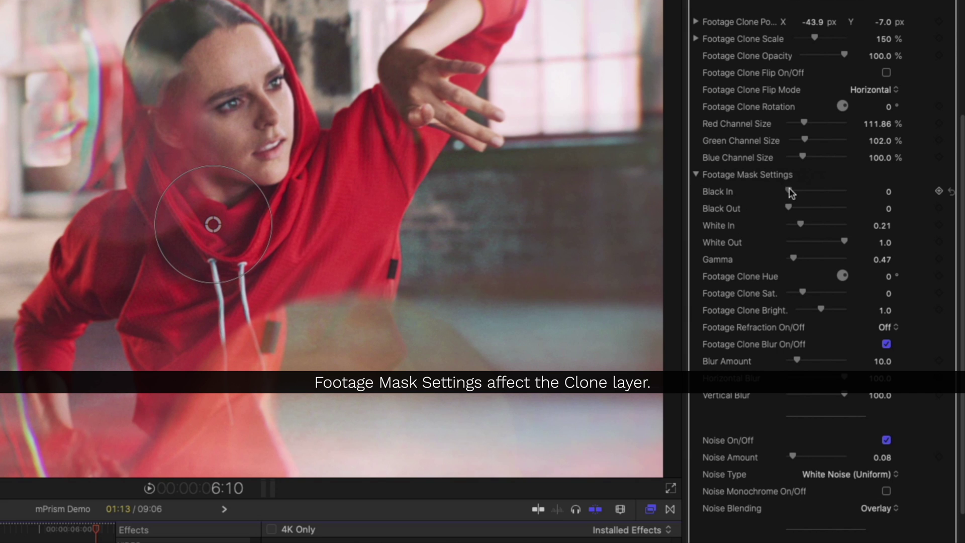
{"action": "left_click_drag", "start_coordinate": [789, 189], "coordinate": [793, 192]}
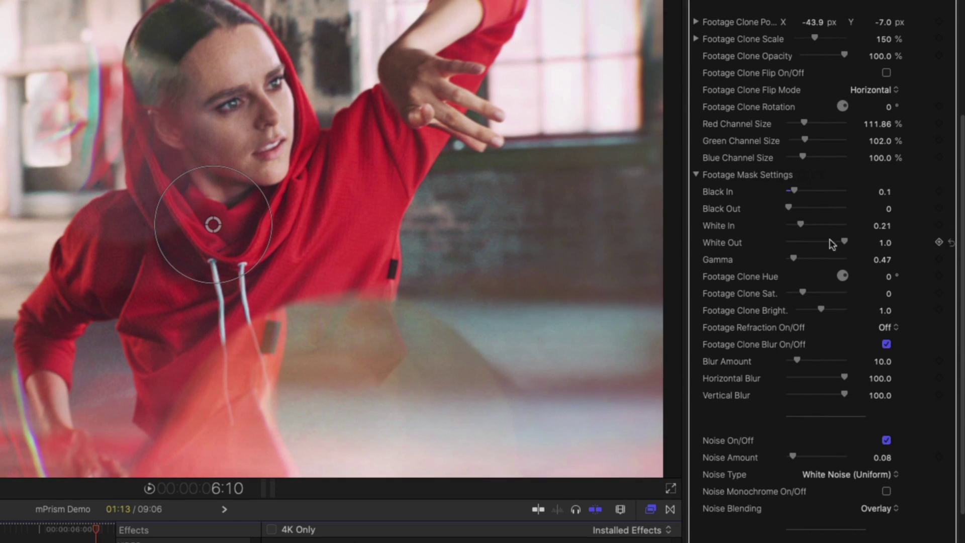
{"action": "mouse_move", "coordinate": [845, 242]}
{"action": "left_mouse_down"}
{"action": "mouse_move", "coordinate": [774, 241]}
{"action": "mouse_move", "coordinate": [847, 243]}
{"action": "mouse_move", "coordinate": [852, 226]}
{"action": "mouse_move", "coordinate": [860, 234]}
{"action": "mouse_move", "coordinate": [852, 236]}
{"action": "left_mouse_up"}
{"action": "mouse_move", "coordinate": [463, 202]}
{"action": "left_mouse_down"}
{"action": "mouse_move", "coordinate": [538, 211]}
{"action": "mouse_move", "coordinate": [597, 296]}
{"action": "mouse_move", "coordinate": [484, 315]}
{"action": "left_mouse_up"}
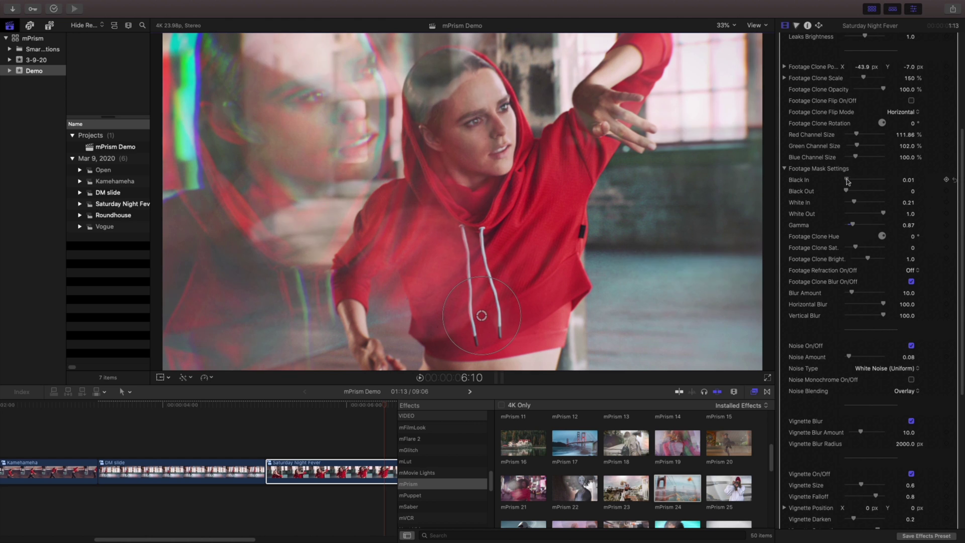
{"action": "left_click_drag", "start_coordinate": [849, 179], "coordinate": [853, 202]}
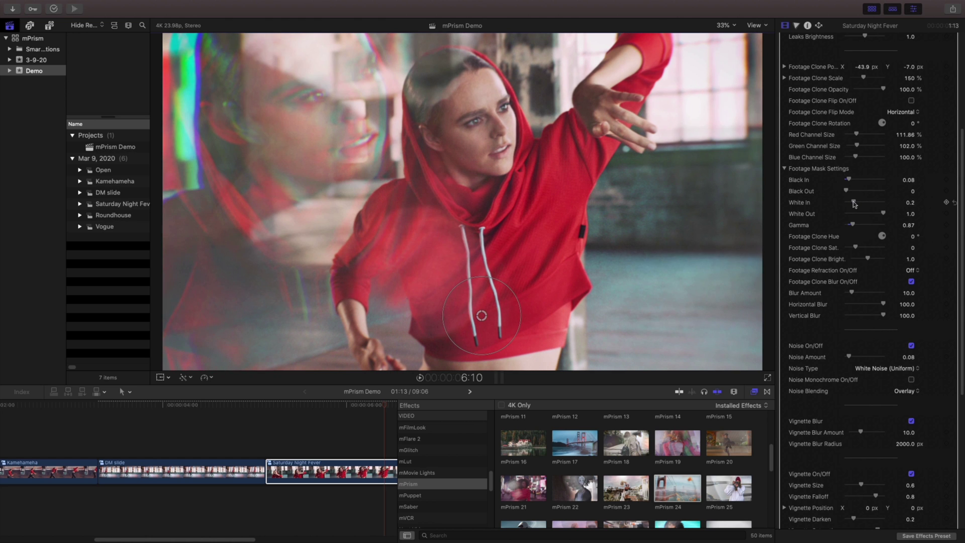
{"action": "left_click_drag", "start_coordinate": [883, 89], "coordinate": [866, 90]}
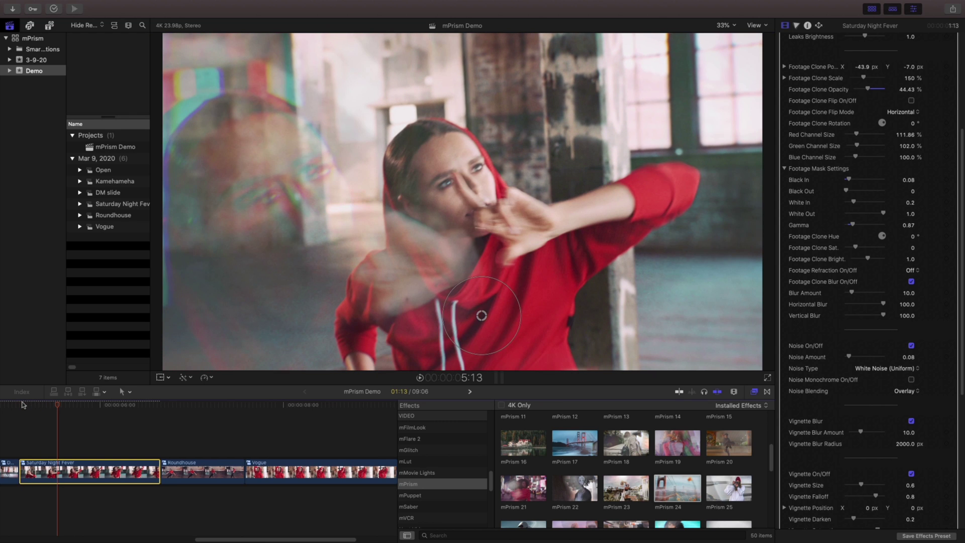
{"action": "key", "text": "space"}
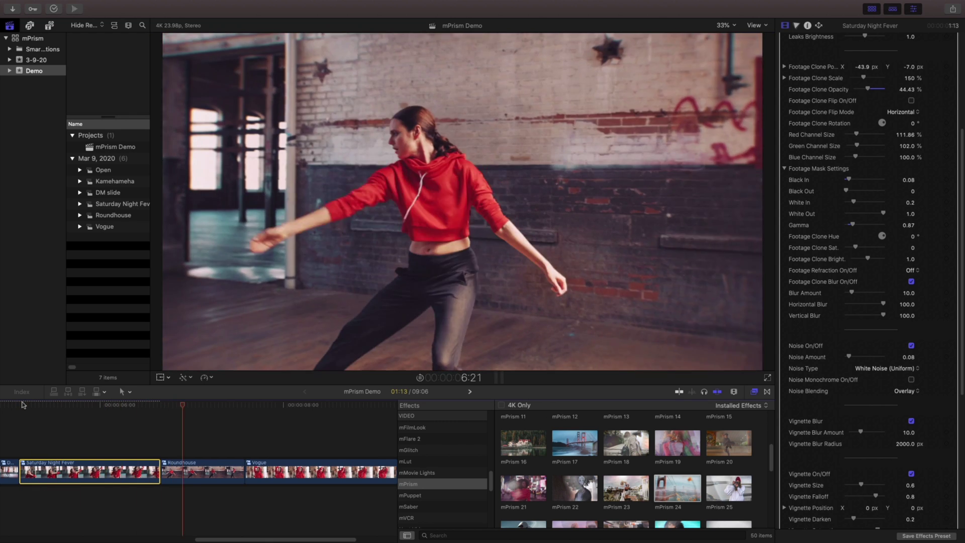
Step: Apply the mPrism 41 effect to the Roundhouse clip
{"action": "left_click", "coordinate": [189, 472]}
{"action": "scroll", "coordinate": [626, 467], "scroll_direction": "down", "scroll_amount": 5}
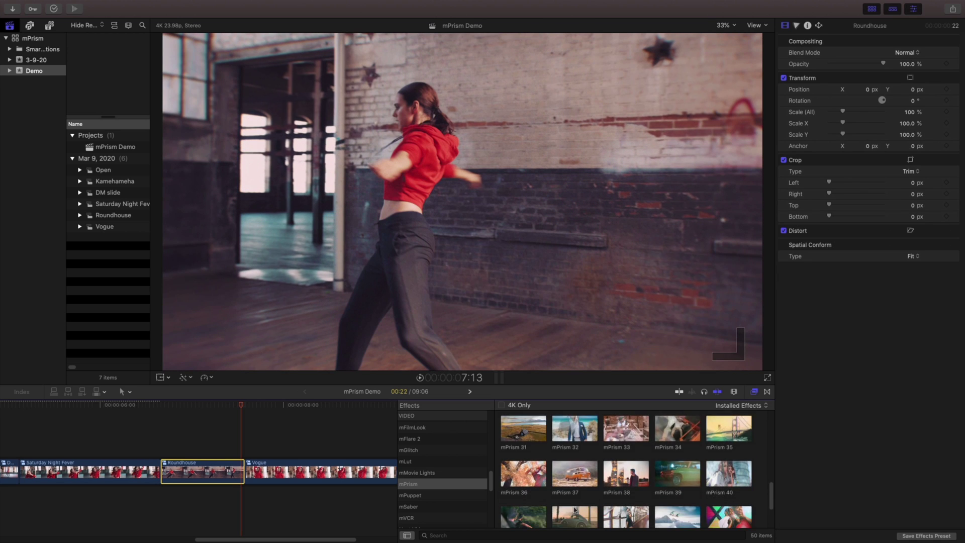
{"action": "left_click_drag", "start_coordinate": [523, 490], "coordinate": [201, 472]}
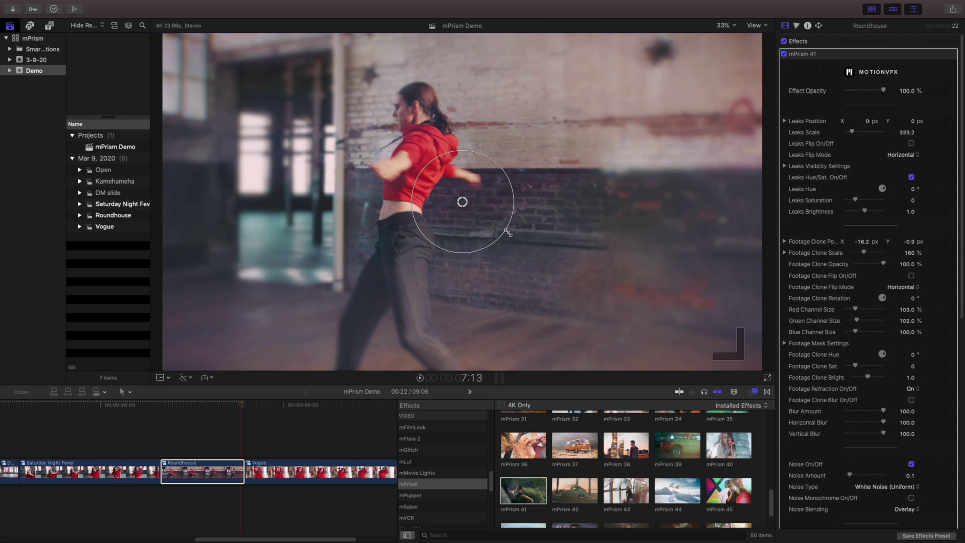
Step: Shrink and reposition the light leak, brighten it, and lower leak saturation to 0.08
{"action": "left_click_drag", "start_coordinate": [496, 220], "coordinate": [417, 172]}
{"action": "mouse_move", "coordinate": [855, 199]}
{"action": "left_mouse_down"}
{"action": "mouse_move", "coordinate": [883, 211]}
{"action": "mouse_move", "coordinate": [914, 188]}
{"action": "mouse_move", "coordinate": [855, 200]}
{"action": "left_mouse_up"}
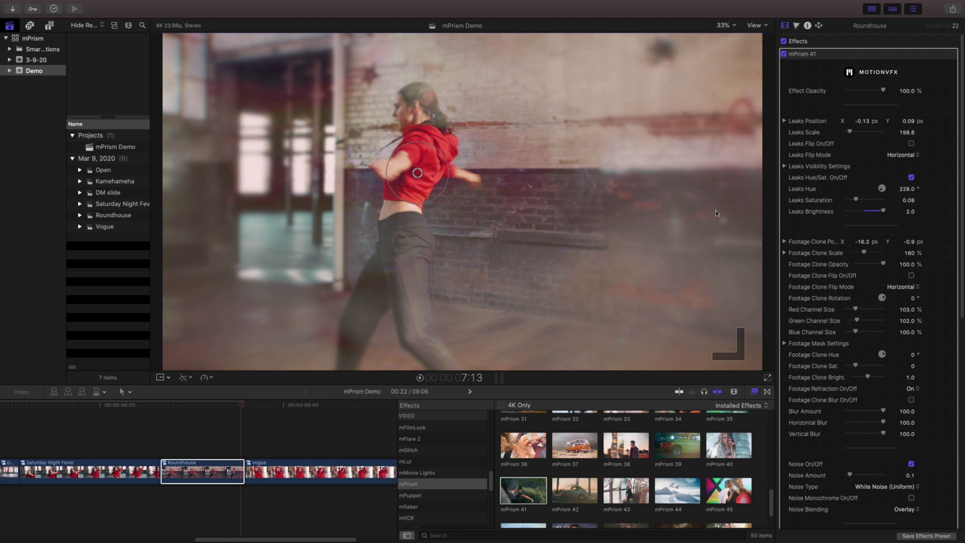
{"action": "left_click", "coordinate": [169, 467]}
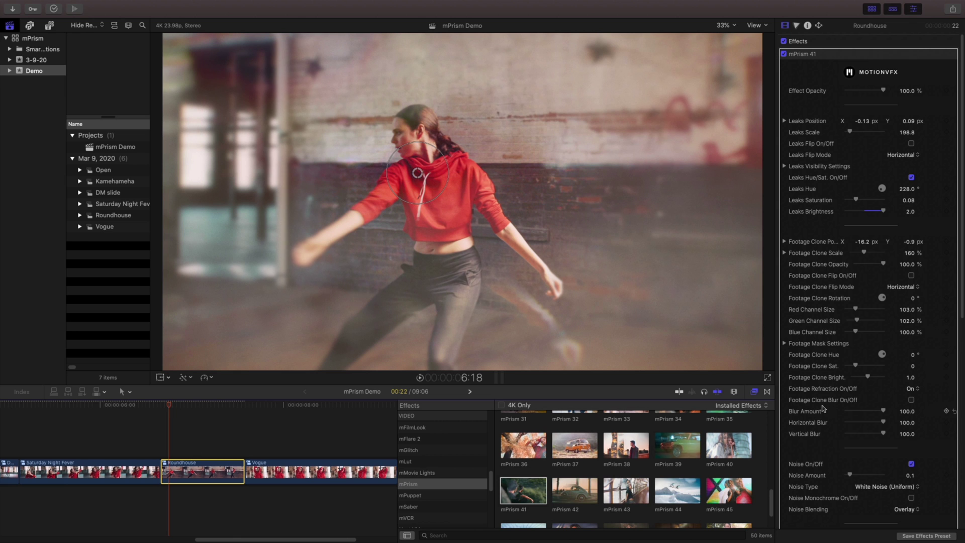
Step: Set the vignette blur radius to 2428 px, size to 1.13 and darken to 0.69
{"action": "scroll", "coordinate": [823, 408], "scroll_direction": "down", "scroll_amount": 6}
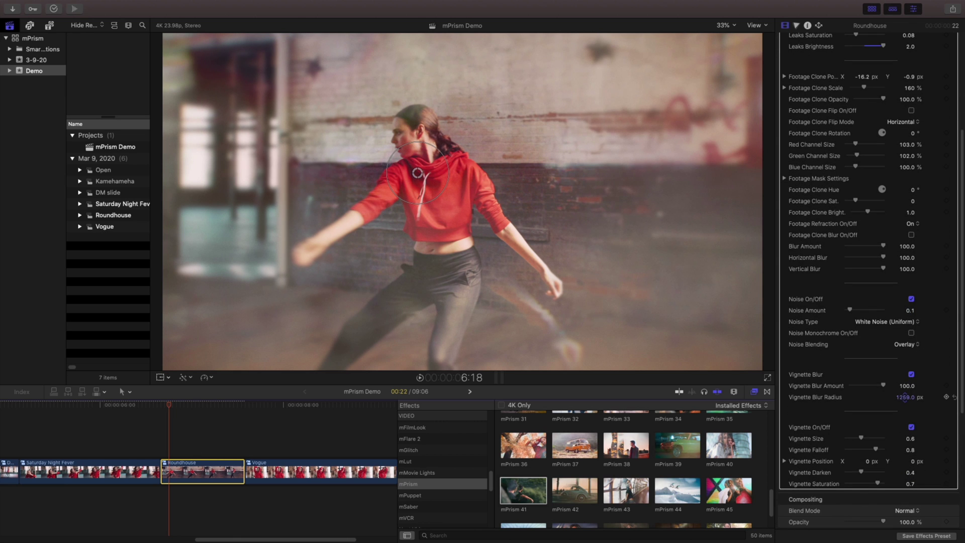
{"action": "mouse_move", "coordinate": [906, 399]}
{"action": "left_mouse_down"}
{"action": "mouse_move", "coordinate": [899, 397]}
{"action": "mouse_move", "coordinate": [906, 397]}
{"action": "left_mouse_up"}
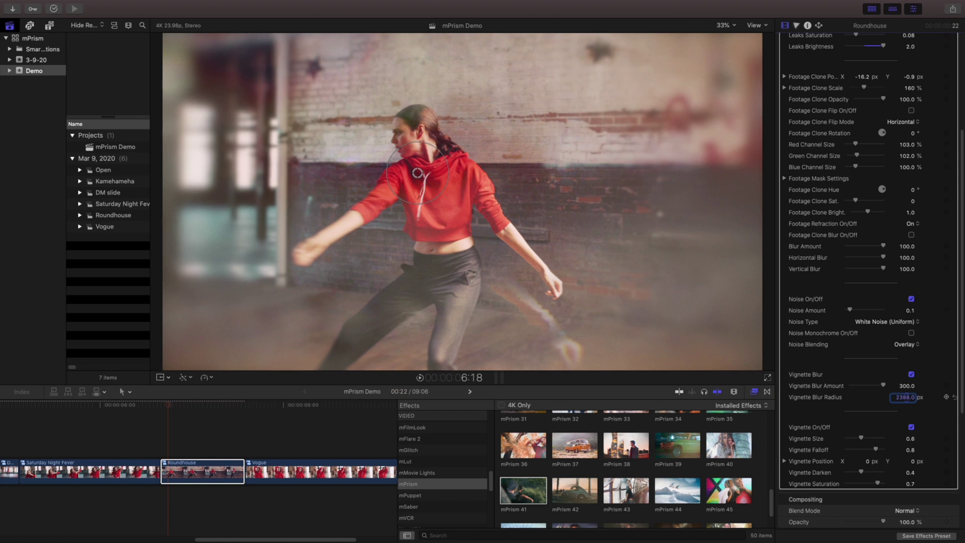
{"action": "left_click", "coordinate": [911, 427]}
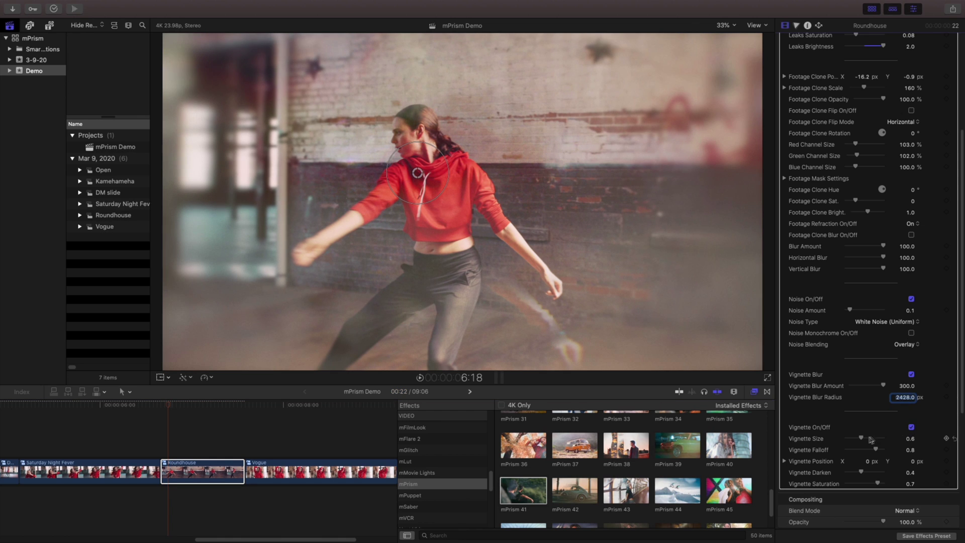
{"action": "left_click_drag", "start_coordinate": [870, 440], "coordinate": [874, 460]}
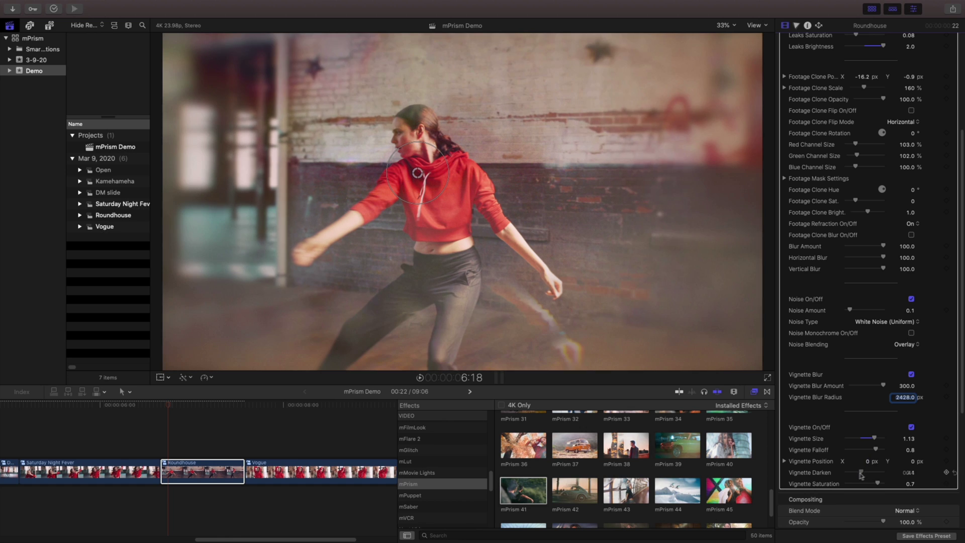
{"action": "left_click_drag", "start_coordinate": [872, 474], "coordinate": [870, 474]}
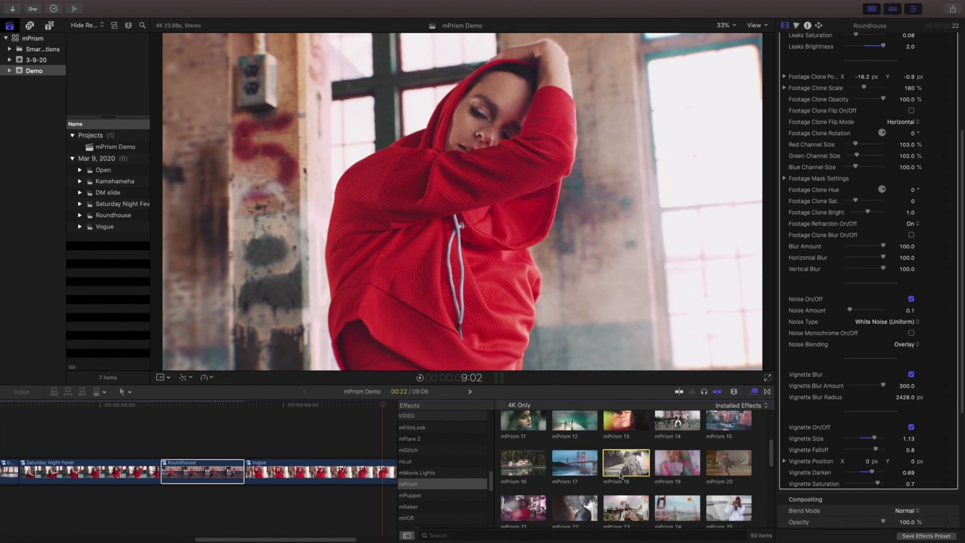
Step: Apply mPrism 18 to the Vogue clip and nudge its light leak position
{"action": "left_click_drag", "start_coordinate": [625, 462], "coordinate": [299, 479]}
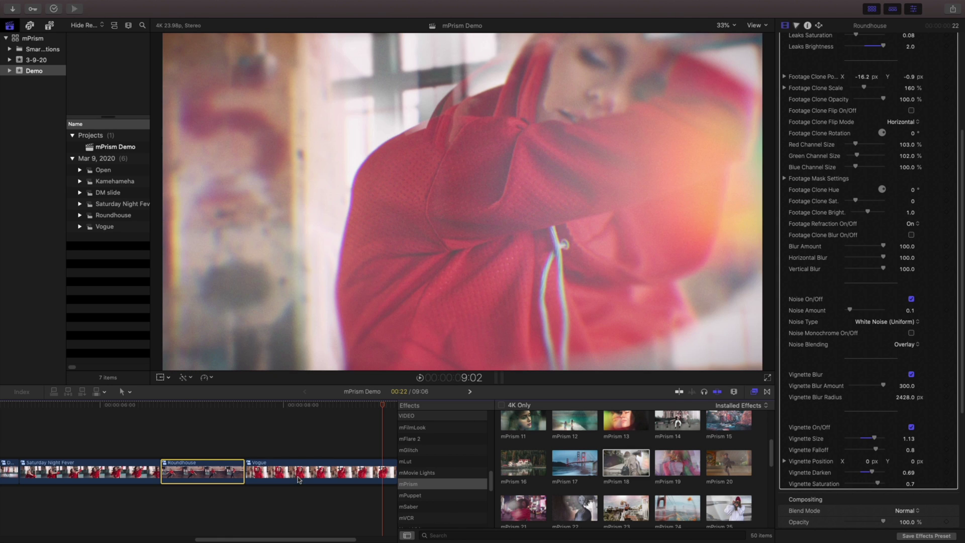
{"action": "left_click", "coordinate": [348, 468]}
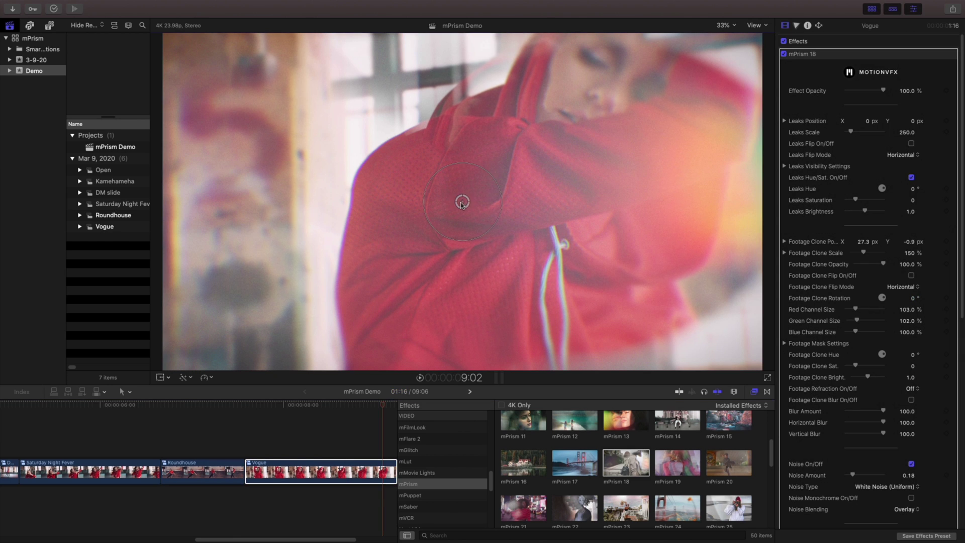
{"action": "left_click_drag", "start_coordinate": [490, 180], "coordinate": [489, 183]}
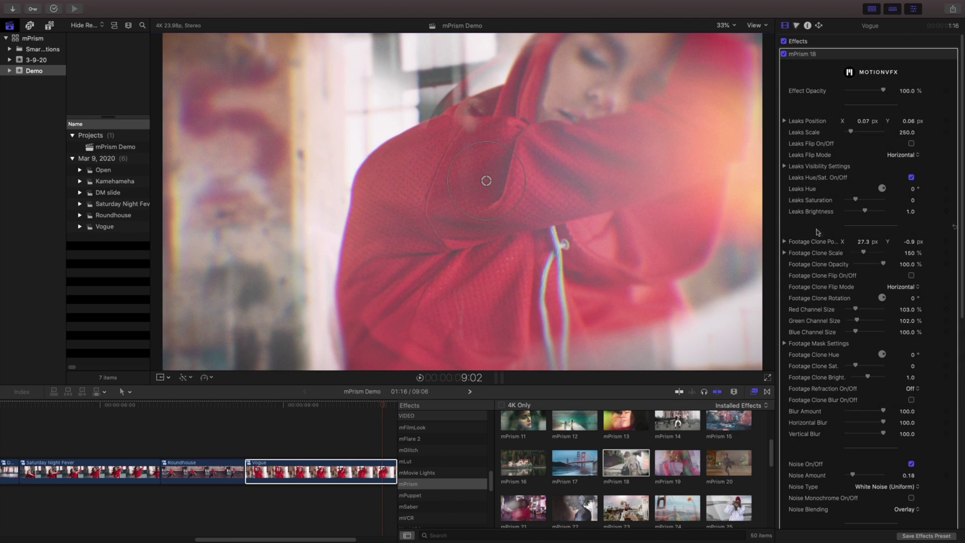
Step: Move the cloned footage to 5.9, -12.9 px at 118% scale and raise the light leak
{"action": "left_click_drag", "start_coordinate": [862, 241], "coordinate": [846, 242]}
{"action": "left_click_drag", "start_coordinate": [908, 241], "coordinate": [900, 241]}
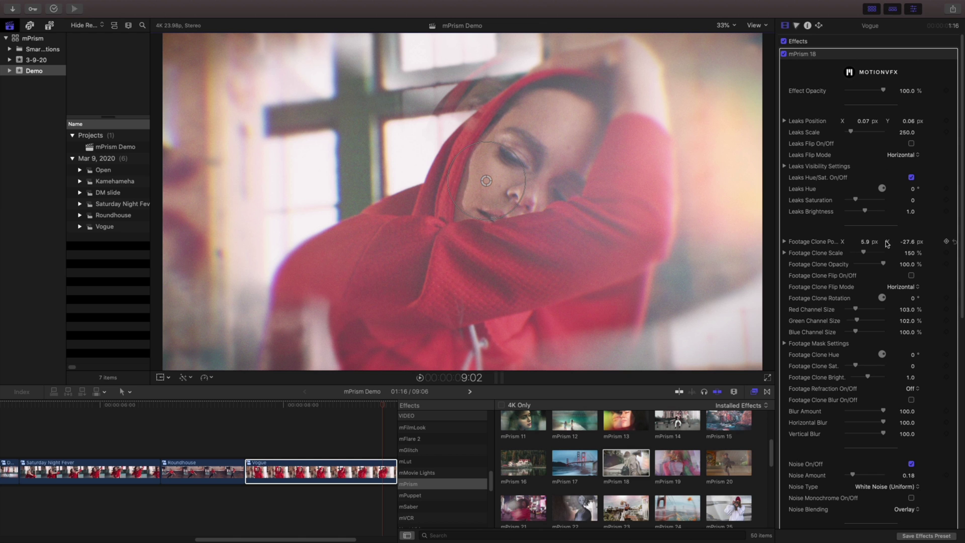
{"action": "left_click_drag", "start_coordinate": [862, 252], "coordinate": [861, 253]}
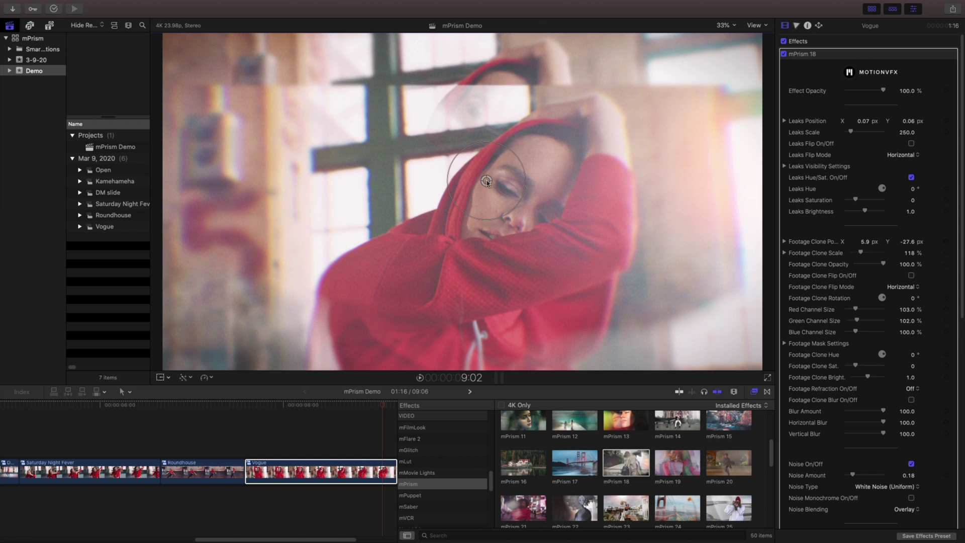
{"action": "left_click_drag", "start_coordinate": [486, 182], "coordinate": [479, 129]}
{"action": "left_click_drag", "start_coordinate": [908, 244], "coordinate": [907, 244]}
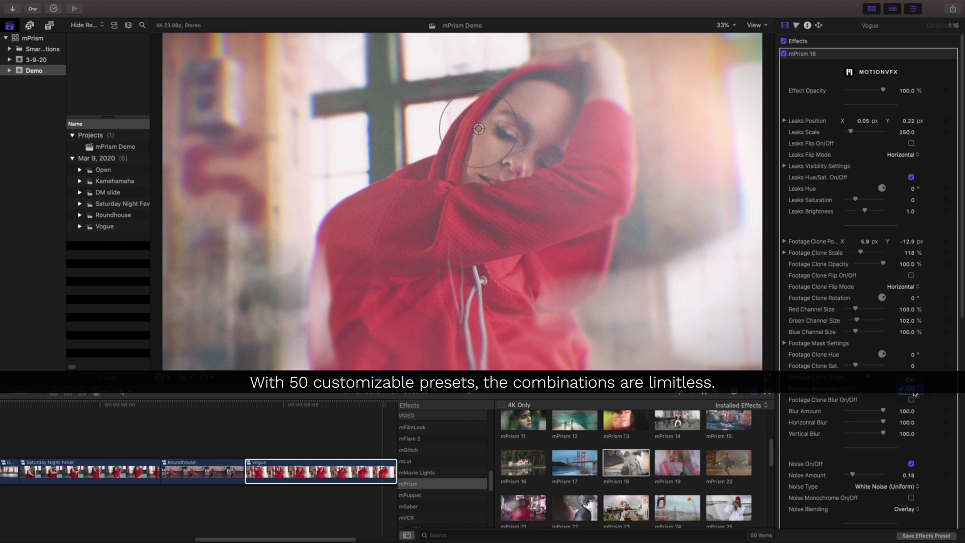
Step: Turn on footage refraction and brighten the cloned footage to 1.08
{"action": "left_click", "coordinate": [912, 387]}
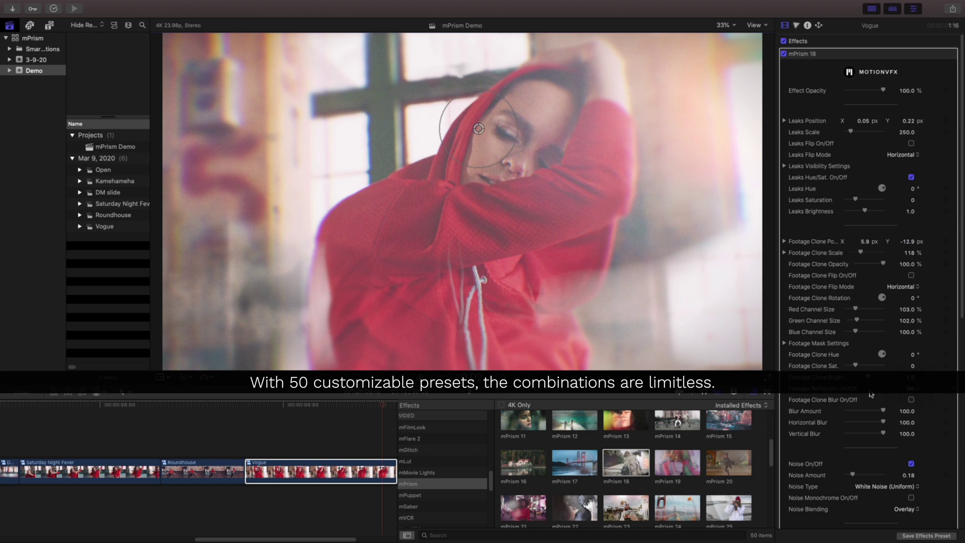
{"action": "scroll", "coordinate": [871, 395], "scroll_direction": "down", "scroll_amount": 1}
{"action": "left_click_drag", "start_coordinate": [865, 370], "coordinate": [860, 360]}
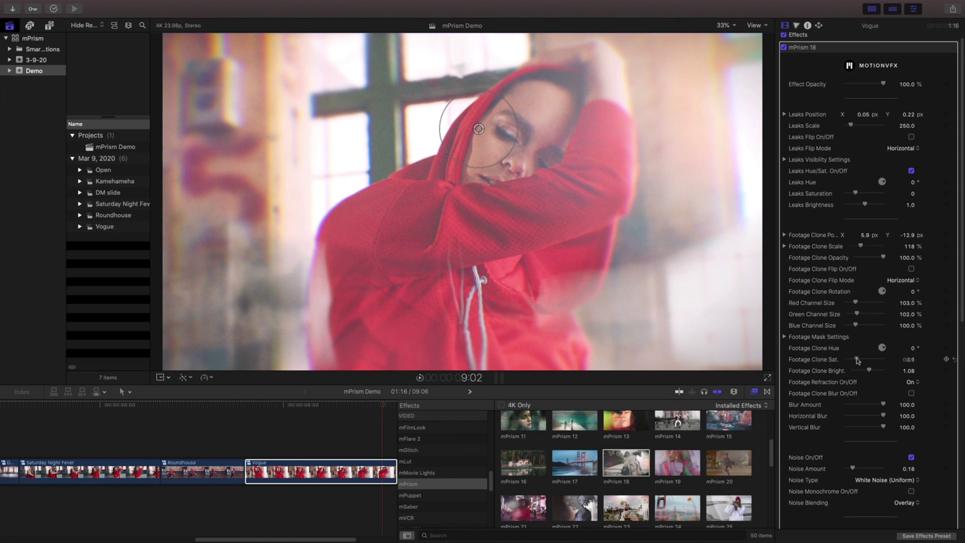
Step: Set the vignette size to 0.69 and its darkening to 0.86
{"action": "scroll", "coordinate": [853, 370], "scroll_direction": "down", "scroll_amount": 10}
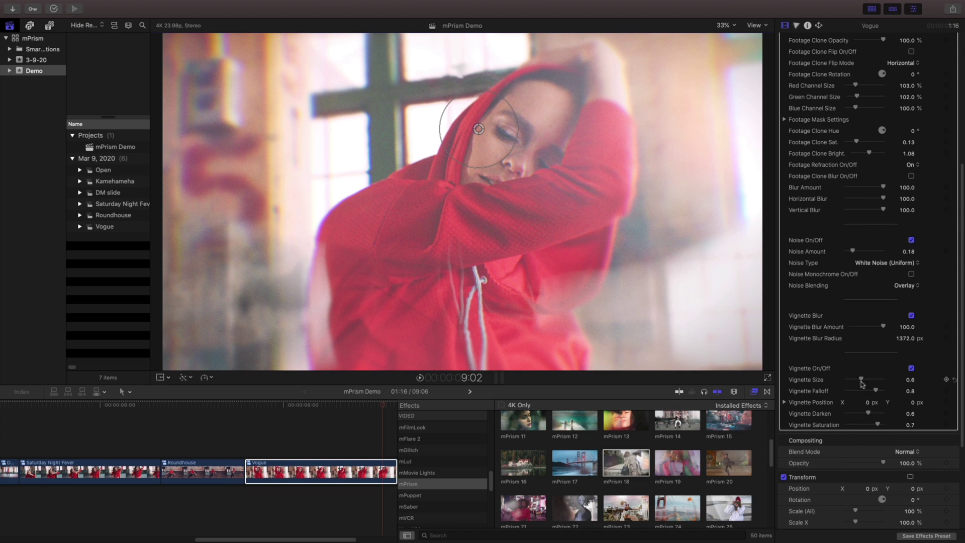
{"action": "left_click_drag", "start_coordinate": [861, 380], "coordinate": [862, 380]}
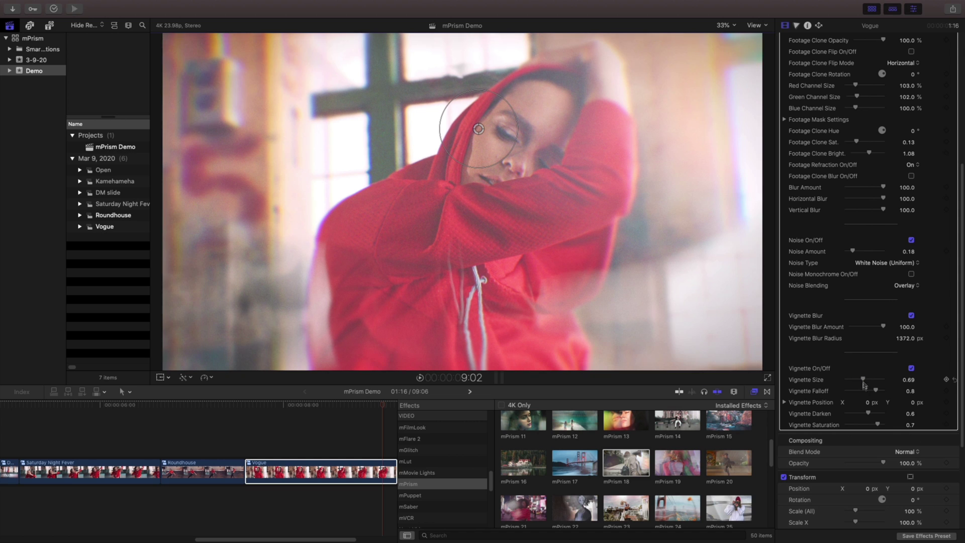
{"action": "left_click_drag", "start_coordinate": [866, 413], "coordinate": [878, 413]}
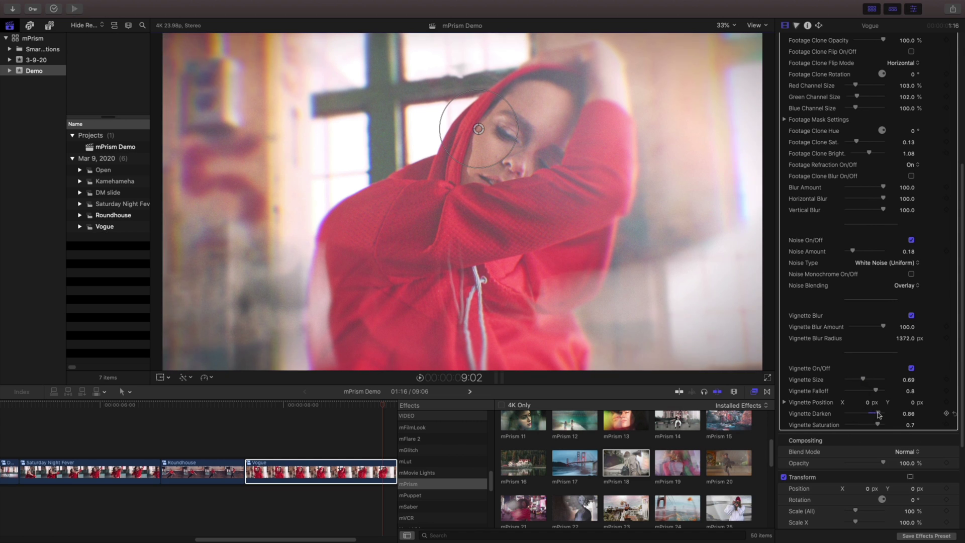